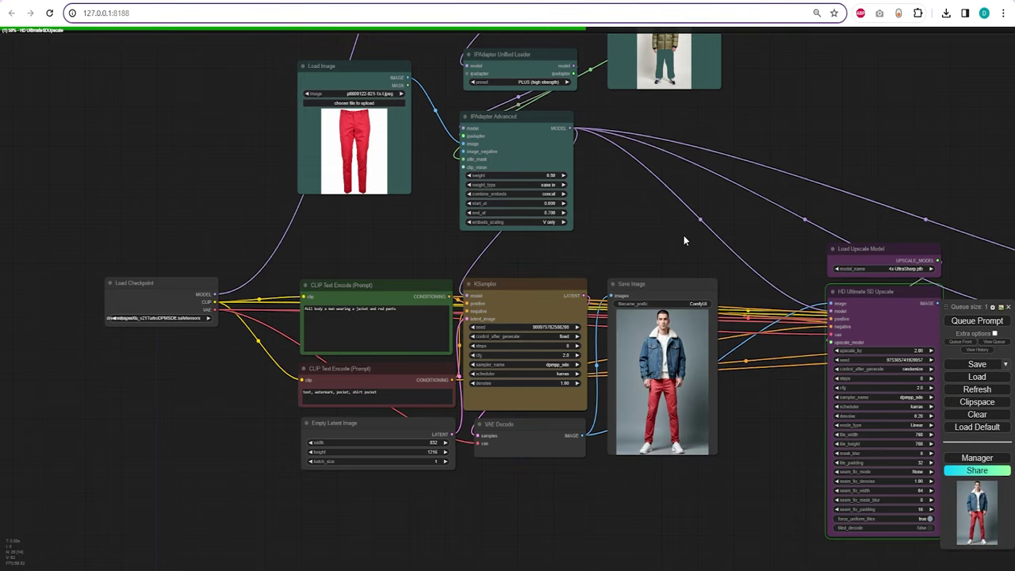
Pan and zoom across the finished denim-jacket graph to show the Save Image and FaceDetailer nodes.
left_click_drag(684, 236, 547, 248)
scroll(555, 341, "up", 9)
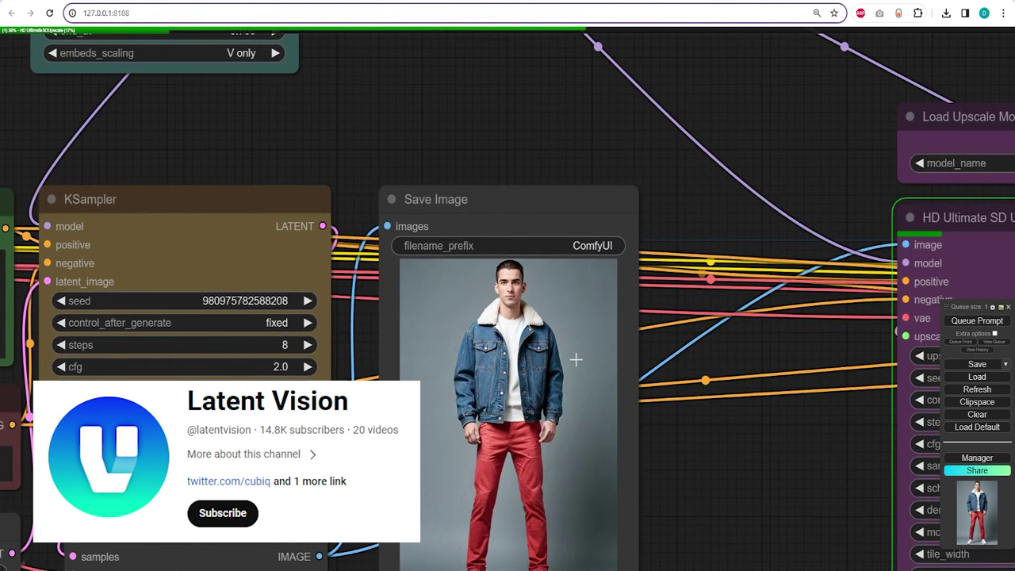
scroll(672, 223, "down", 10)
left_click_drag(671, 223, 648, 220)
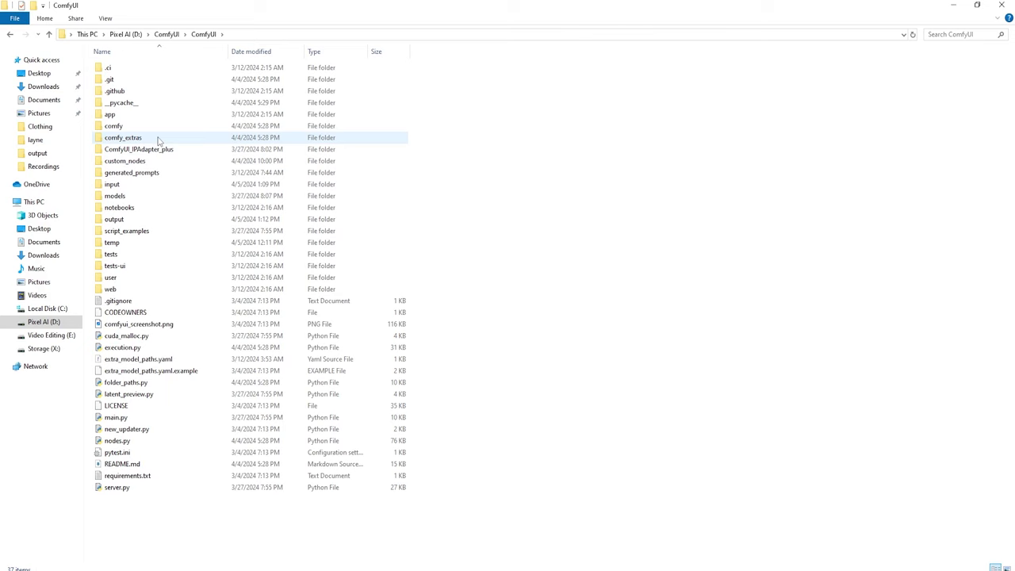
Confirm ComfyUI_IPAdapter_plus is in custom_nodes, then launch ComfyUI with run_nvidia_gpu.bat.
double_click(153, 161)
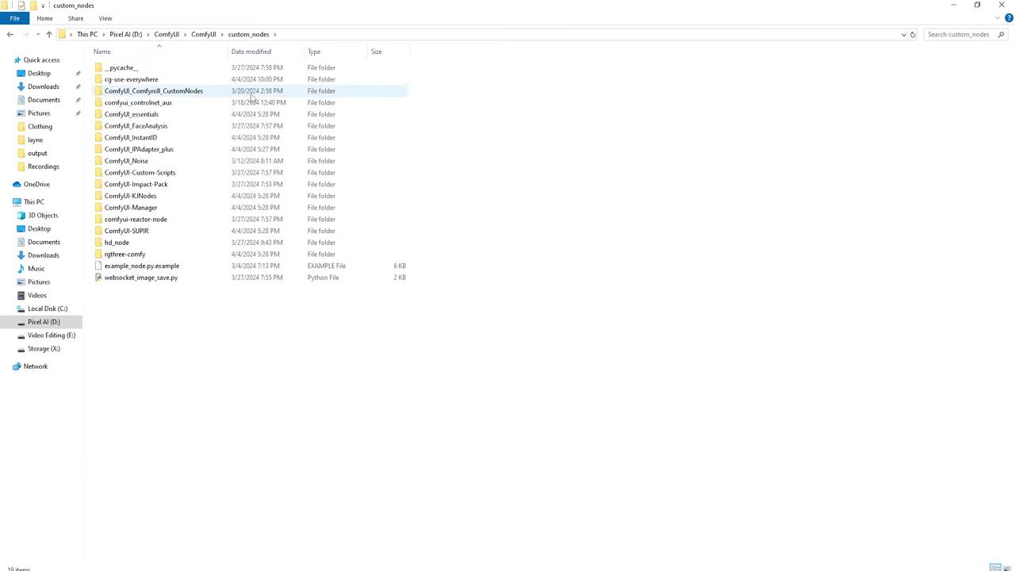
left_click(174, 151)
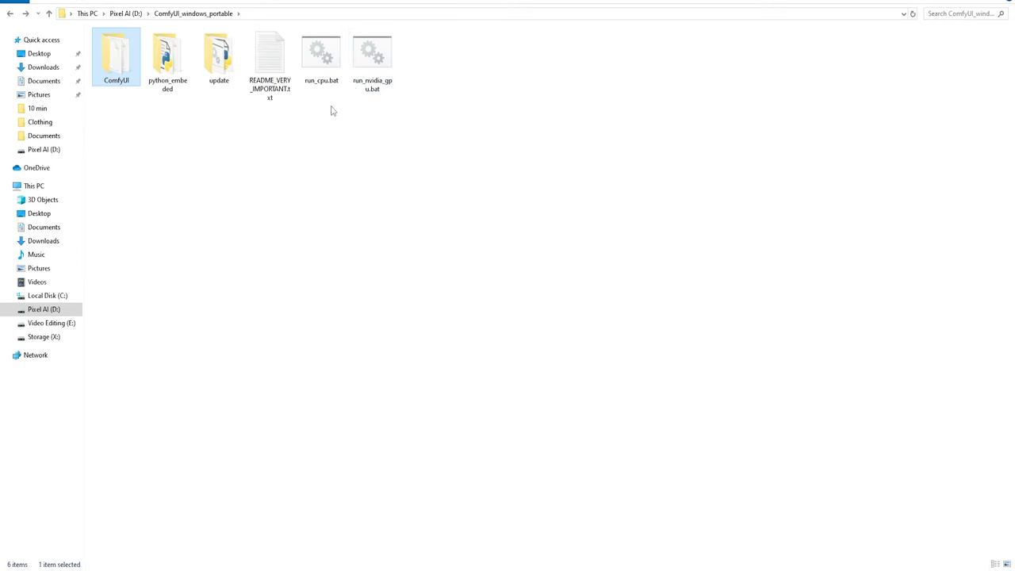
double_click(372, 52)
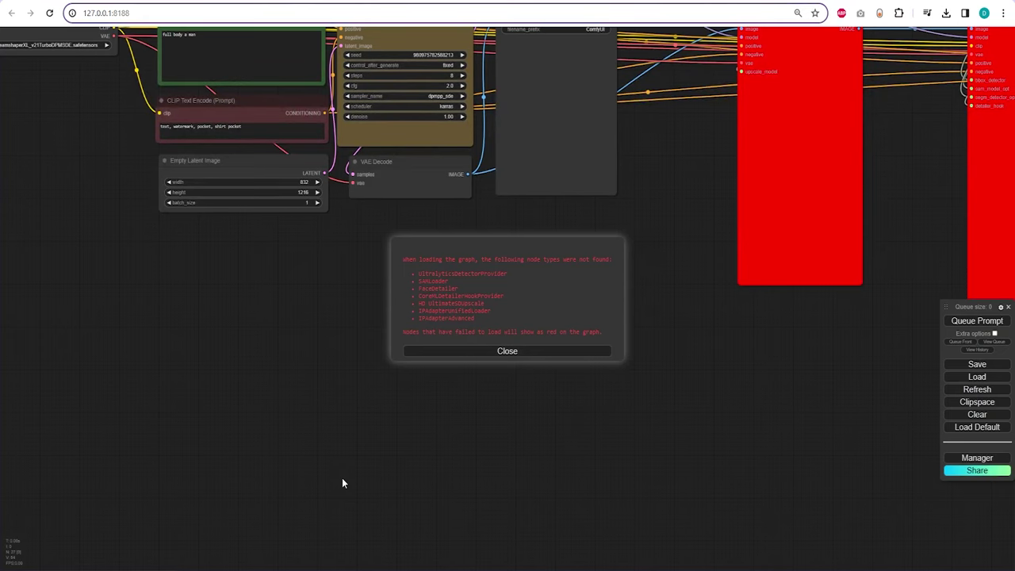
Dismiss the missing-node-types warning and list the missing custom nodes in ComfyUI Manager.
scroll(335, 242, "down", 5)
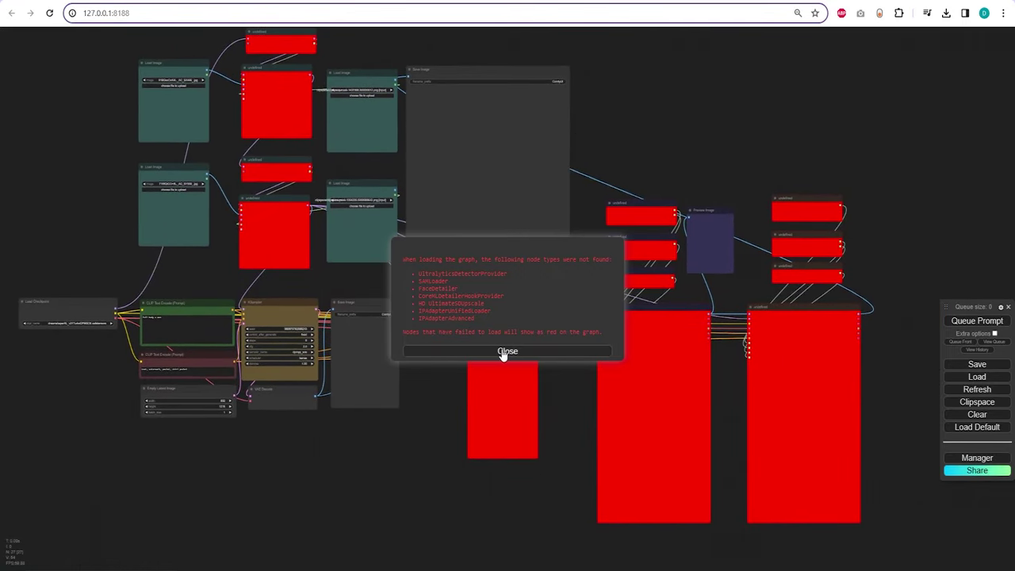
left_click(506, 351)
left_click(978, 459)
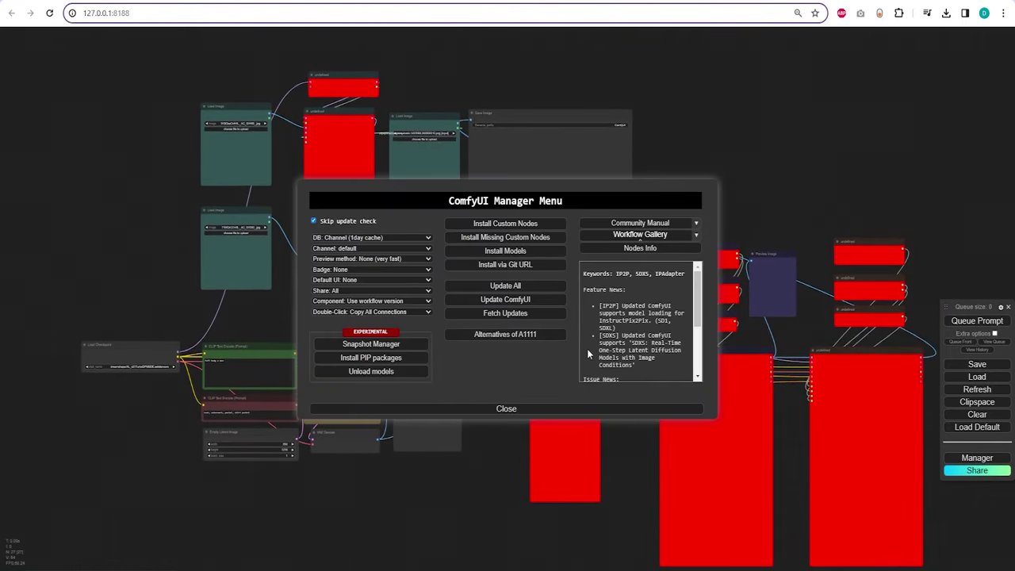
left_click(540, 239)
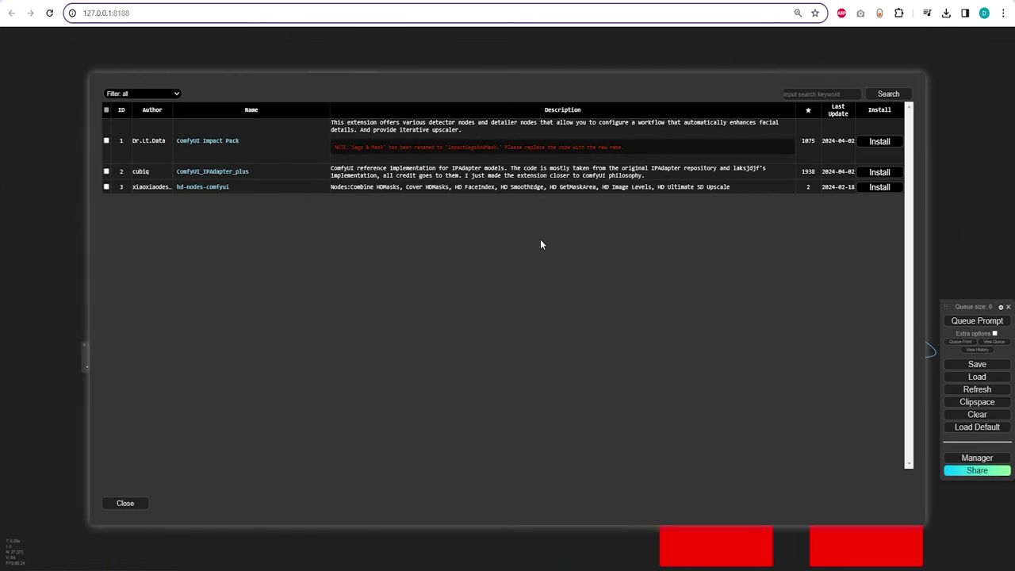
Install Impact Pack, IPAdapter_plus, hd-nodes-comfyui, and the 'ultimate' search result UltimateSDUpscale.
left_click(880, 148)
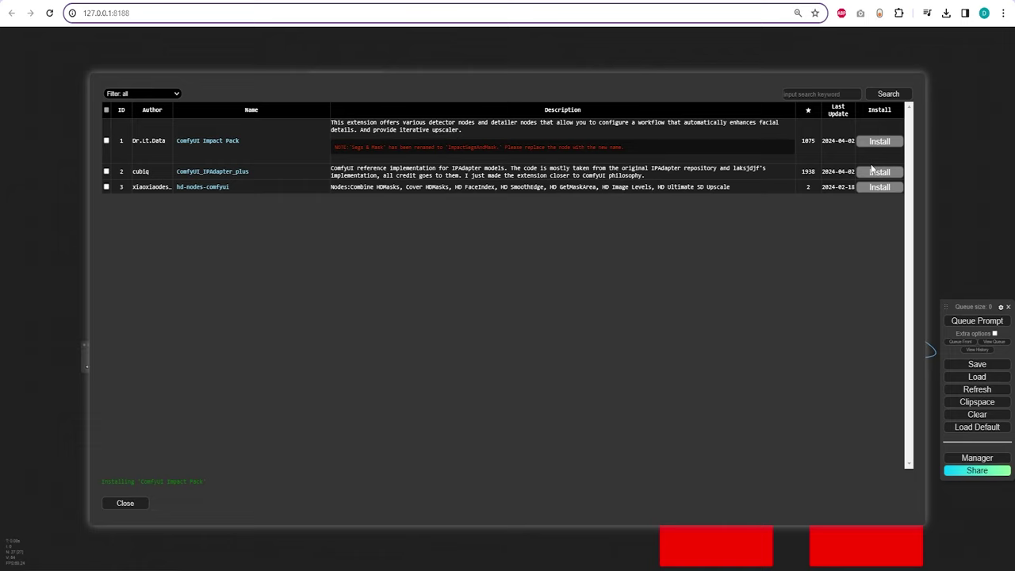
left_click(879, 171)
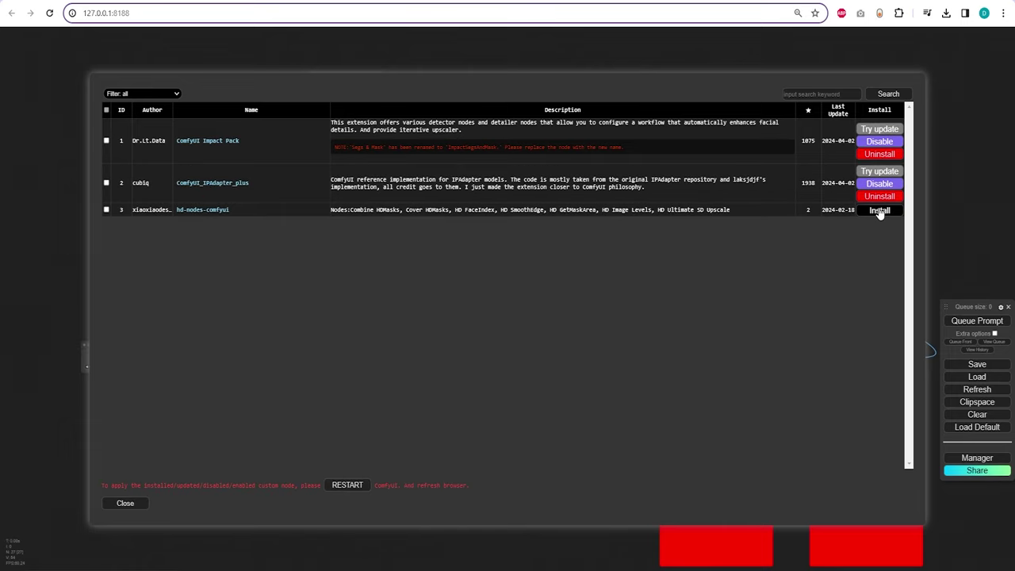
left_click(881, 210)
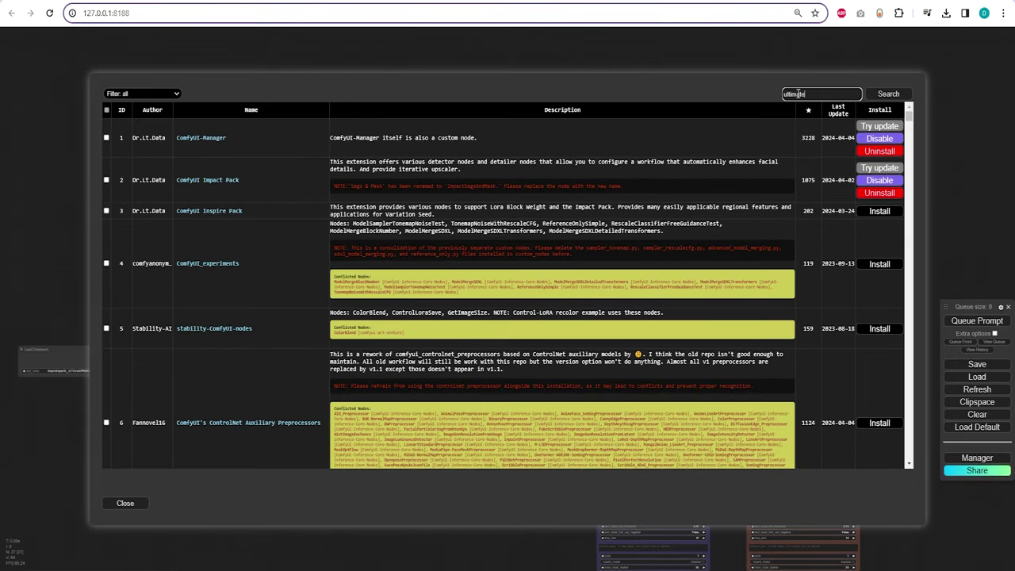
left_click(888, 94)
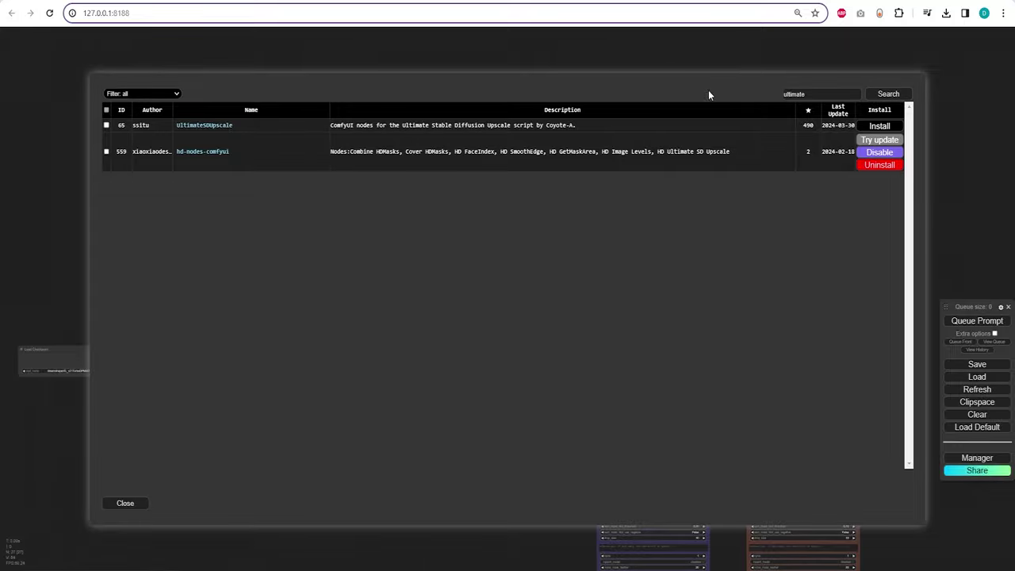
left_click(896, 127)
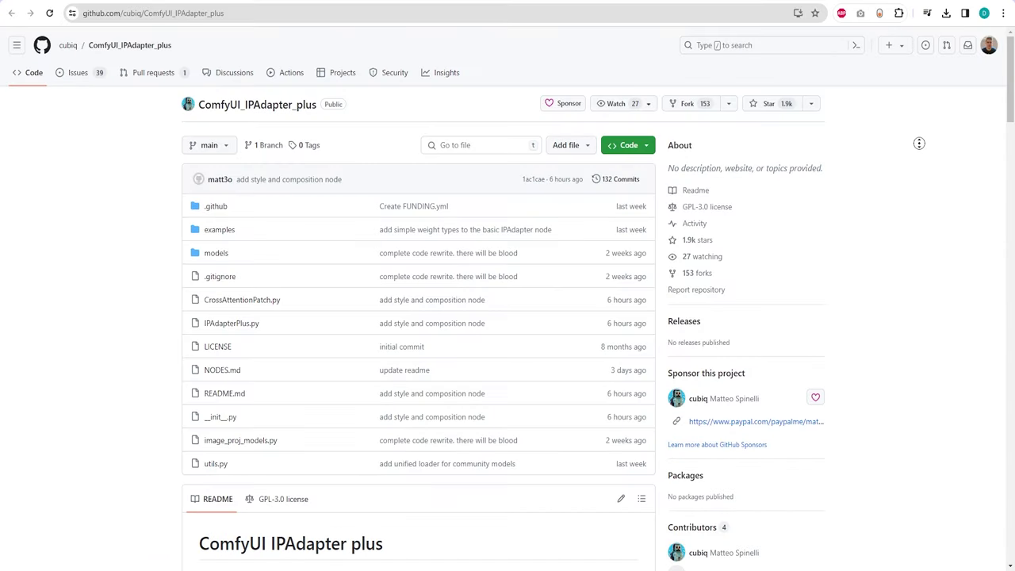
Scroll the IPAdapter_plus README to its Installation model list, then switch to the local ipadapter folder.
scroll(918, 148, "down", 5)
scroll(919, 188, "down", 8)
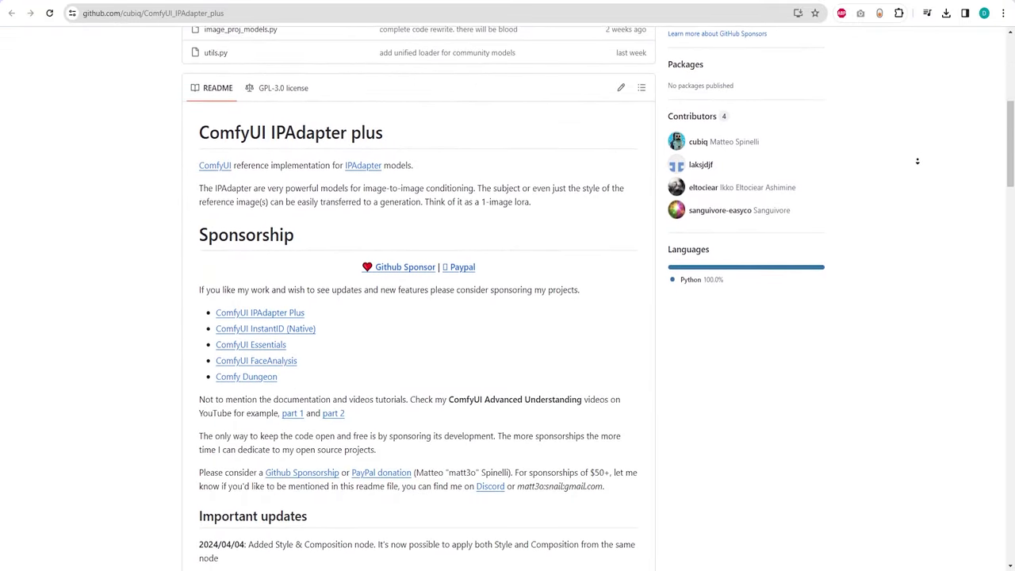
scroll(908, 177, "down", 5)
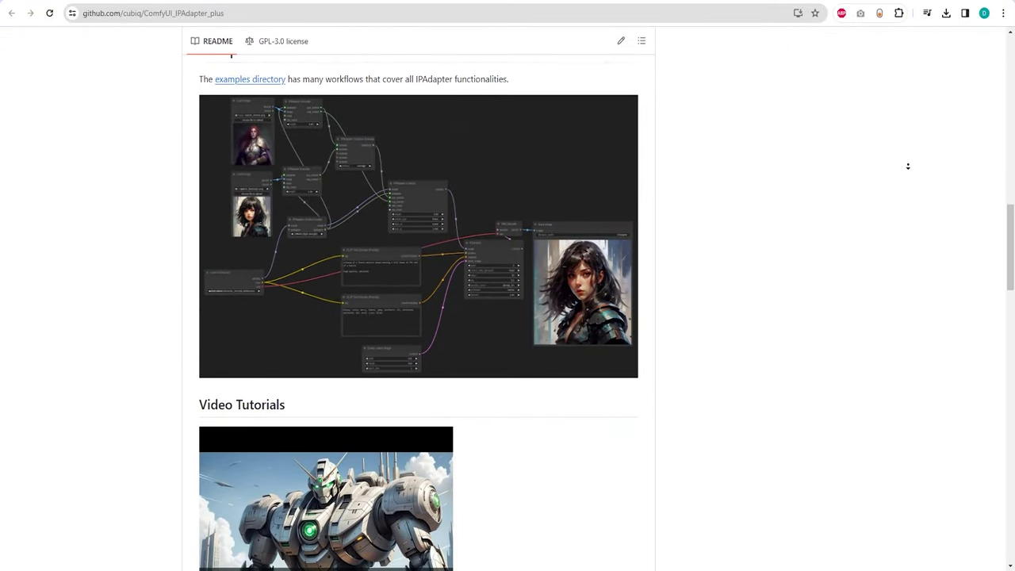
scroll(900, 156, "down", 4)
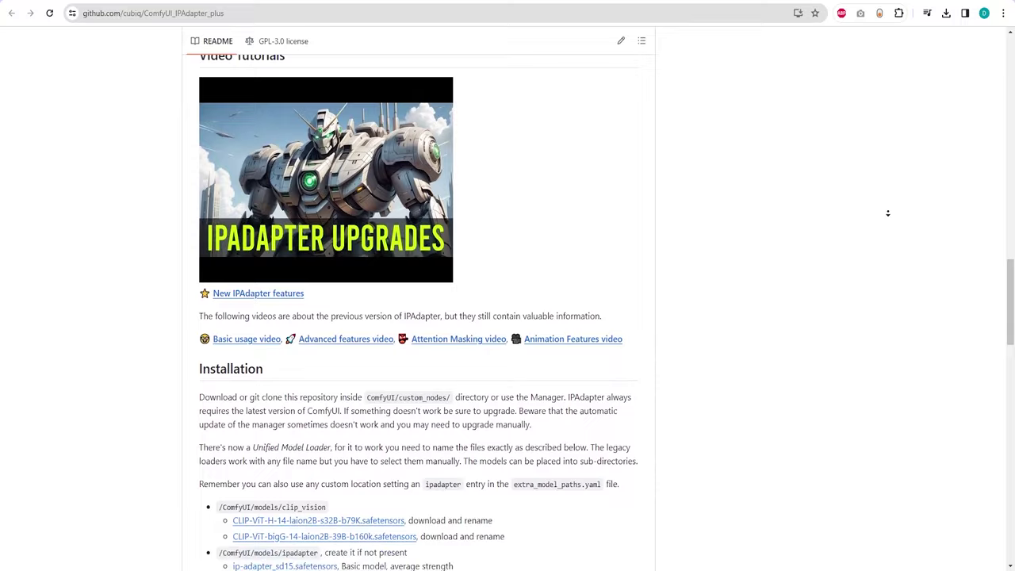
key("alt+Tab")
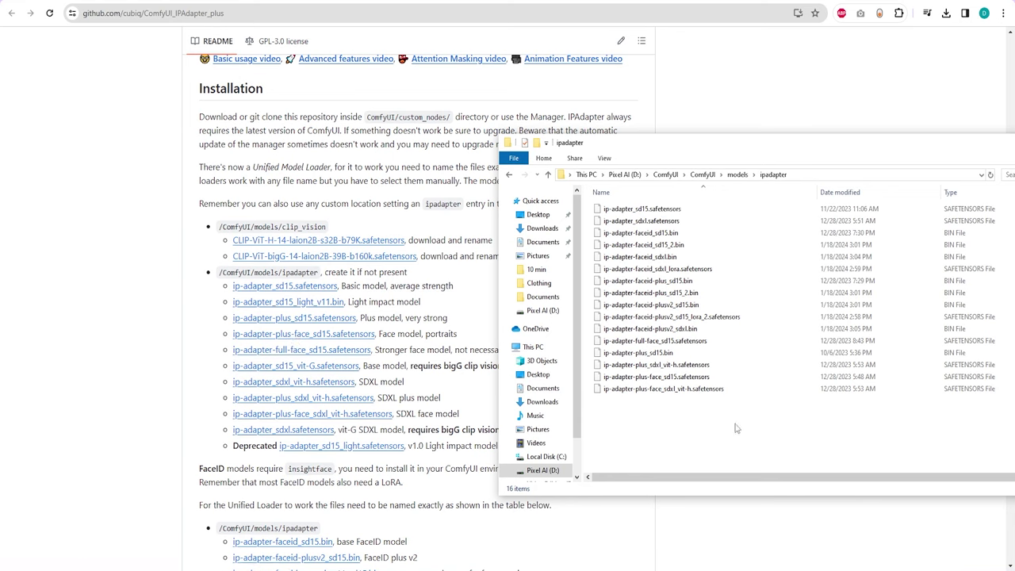
Open models\clip_vision and check the sizes of the bigG and CLIP-ViT-H-14 encoder files.
left_click(737, 174)
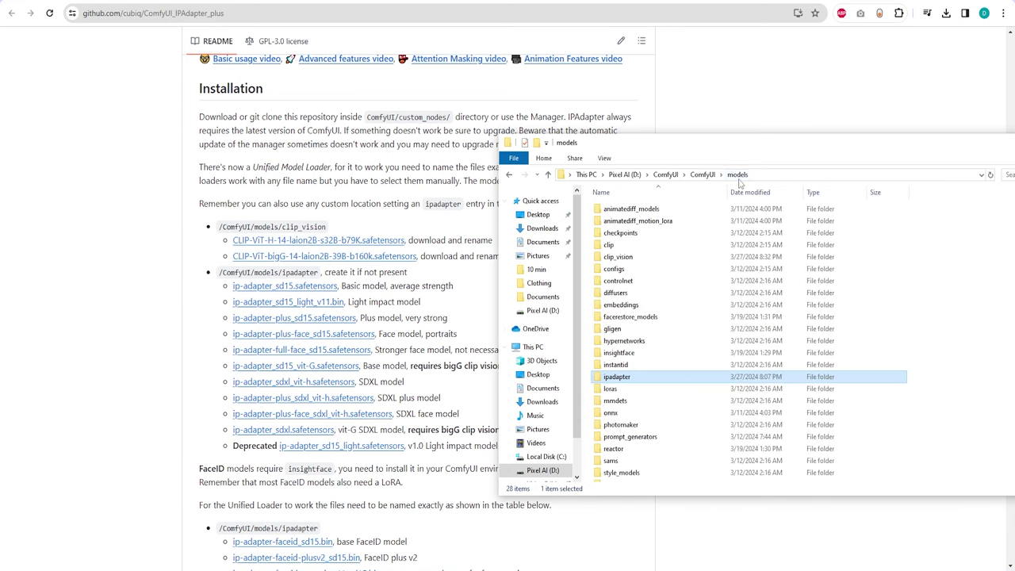
double_click(636, 258)
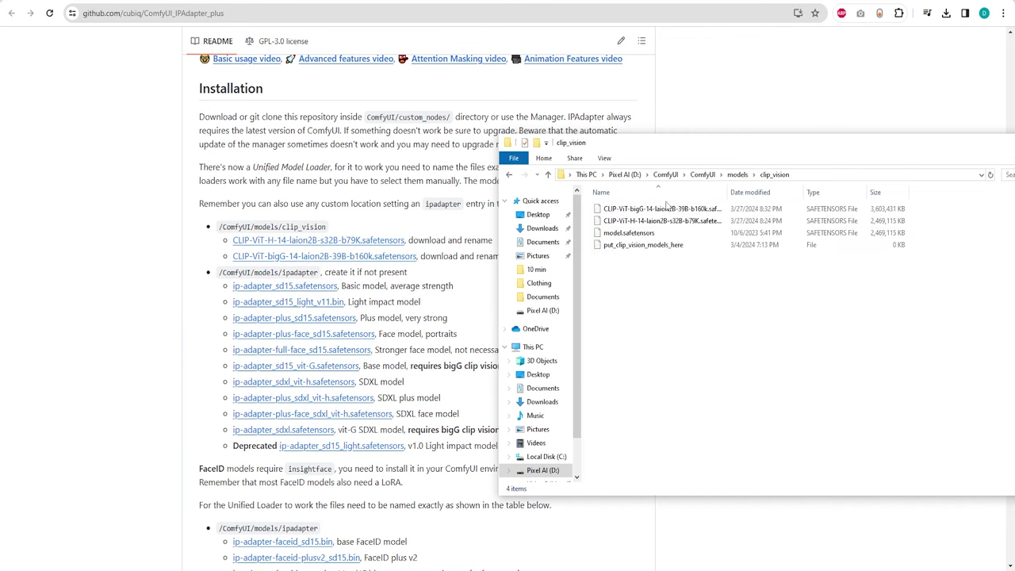
left_click(658, 209)
left_click(600, 221)
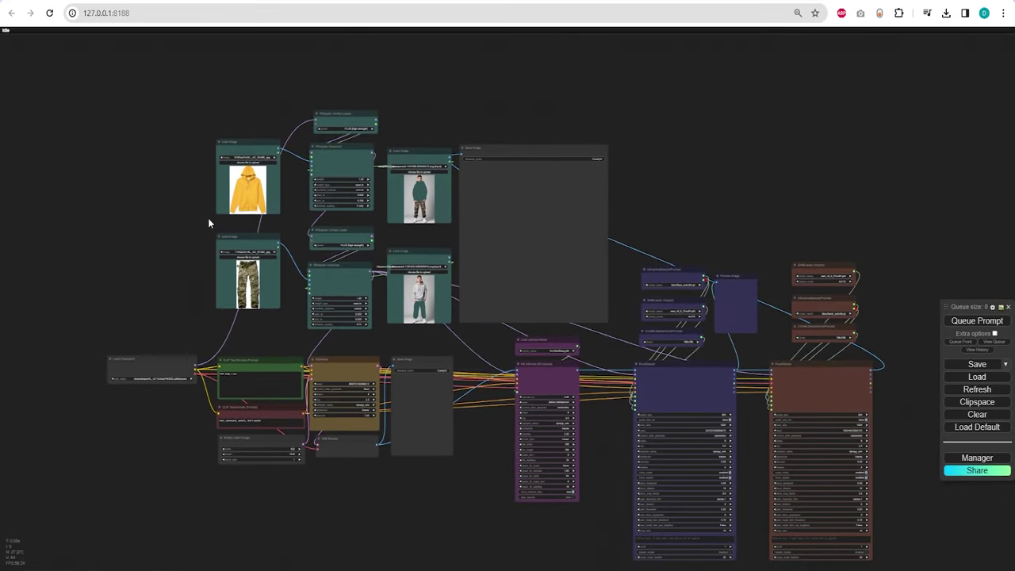
Set Load Checkpoint's ckpt_name to dreamshaperXL_v21TurboDPMSDE.safetensors.
scroll(185, 189, "up", 3)
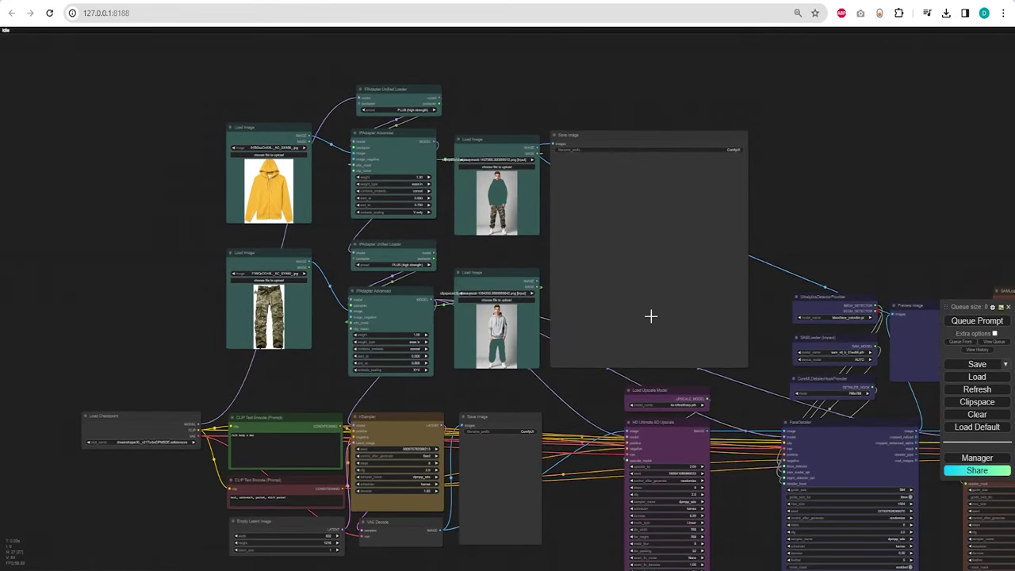
left_click_drag(834, 230, 906, 196)
scroll(254, 326, "up", 5)
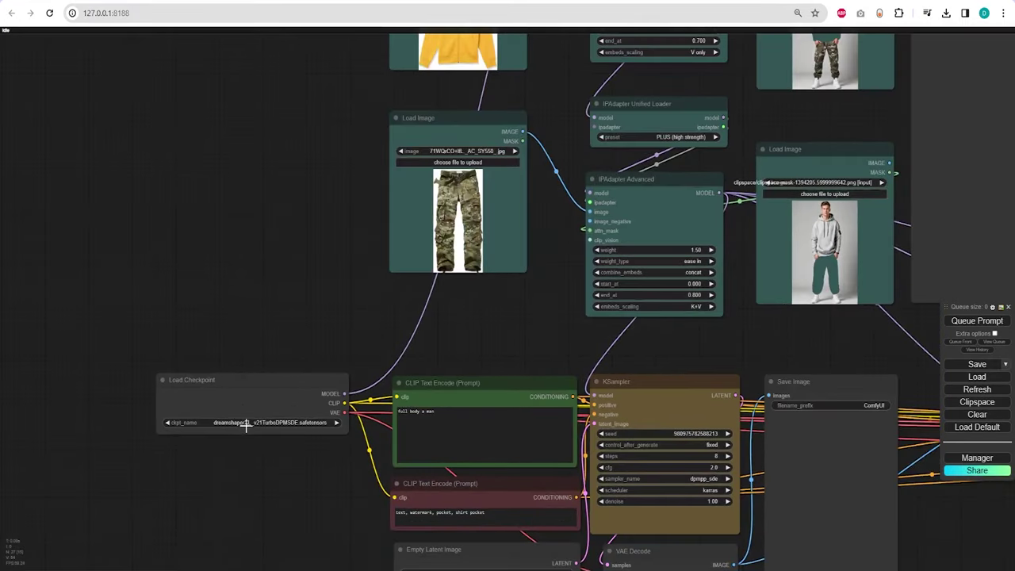
left_click(247, 424)
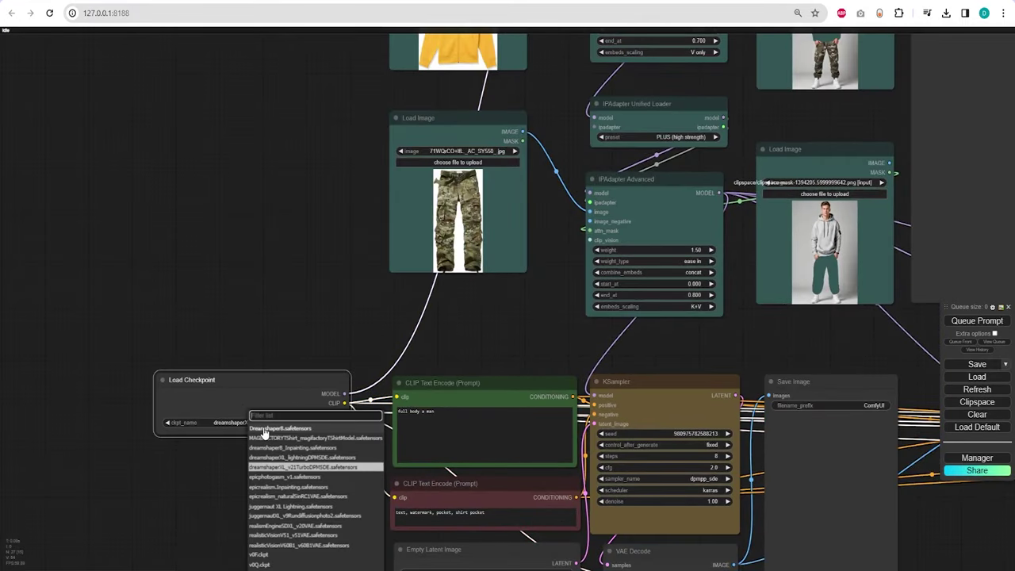
left_click(296, 467)
Bring the positive and negative prompt nodes into view and inspect them.
left_click_drag(262, 396, 248, 381)
left_click_drag(437, 357, 399, 235)
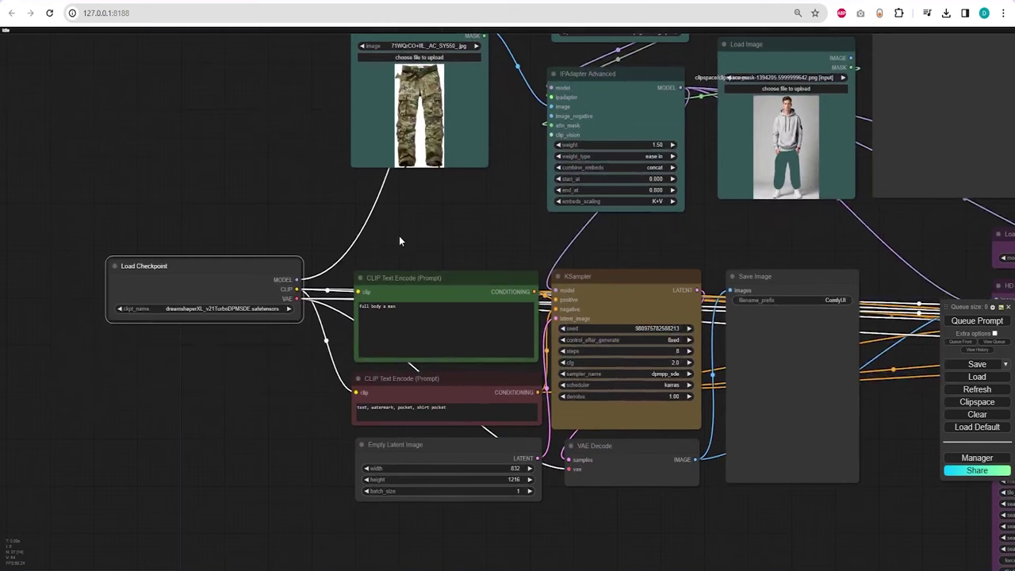
left_click(457, 321)
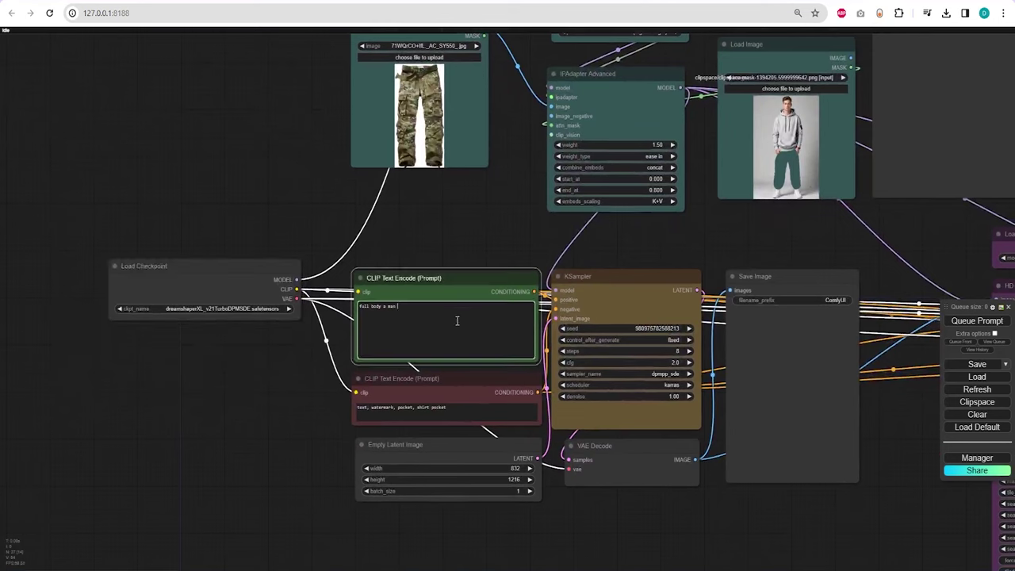
left_click(454, 396)
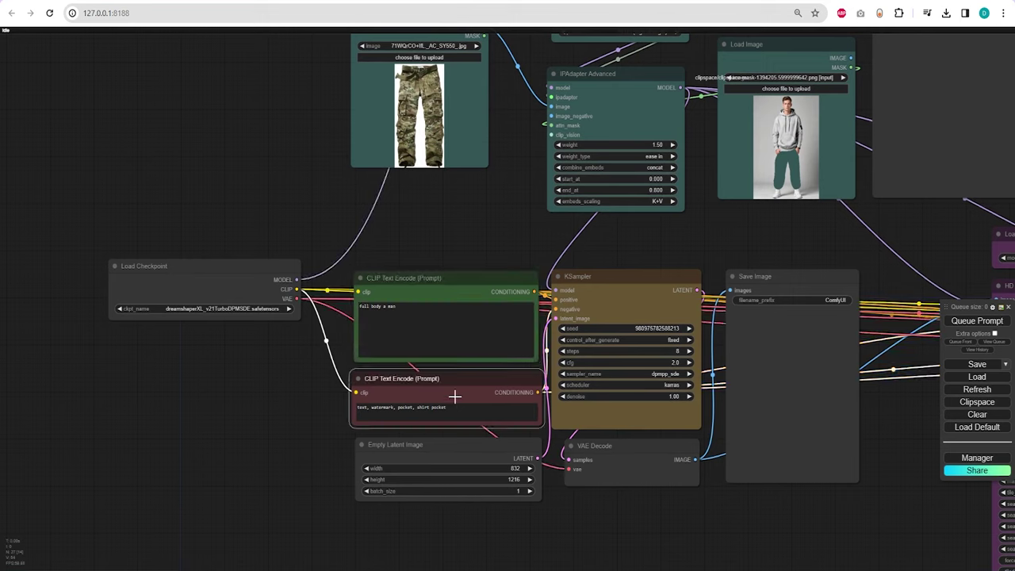
Check the 832×1216 Empty Latent Image size and set the KSampler seed to 45464.
left_click(461, 452)
left_click(512, 469)
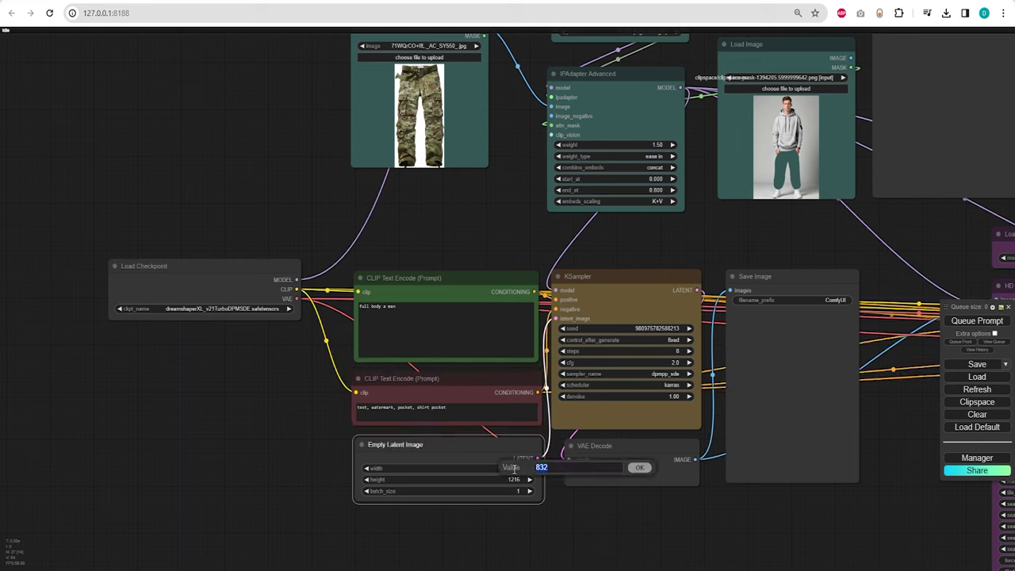
left_click(517, 480)
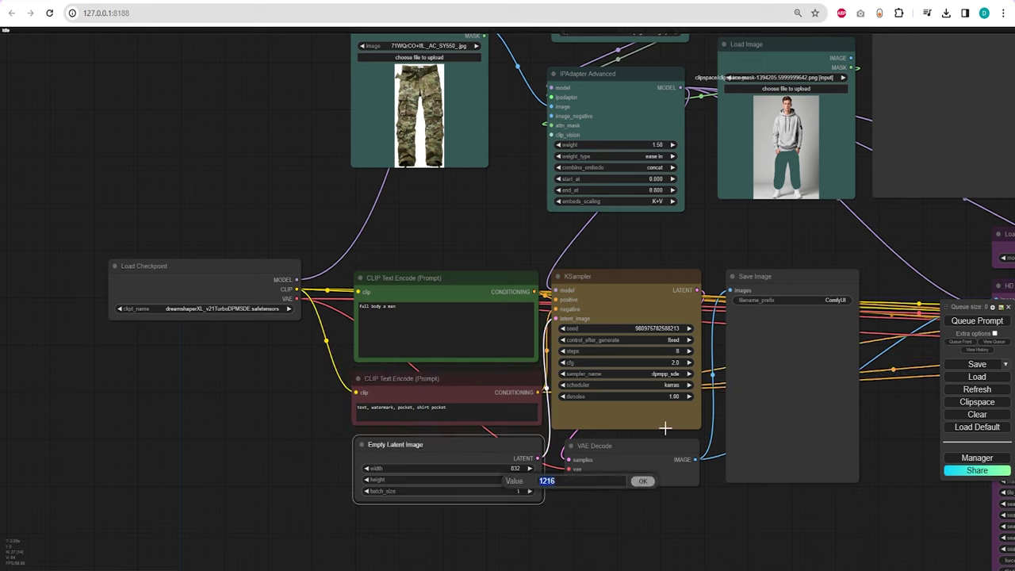
left_click(671, 328)
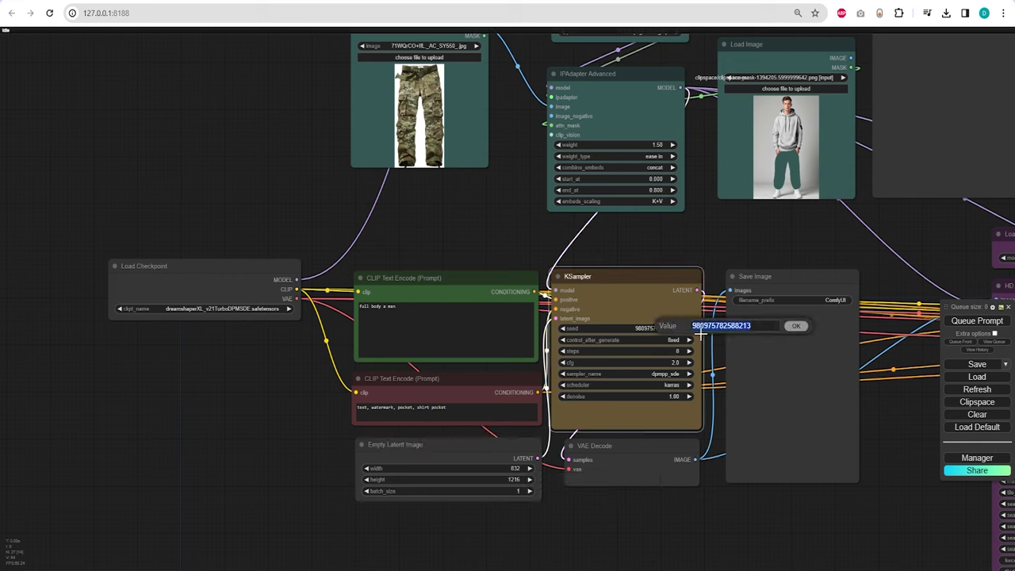
type("45464")
left_click(794, 328)
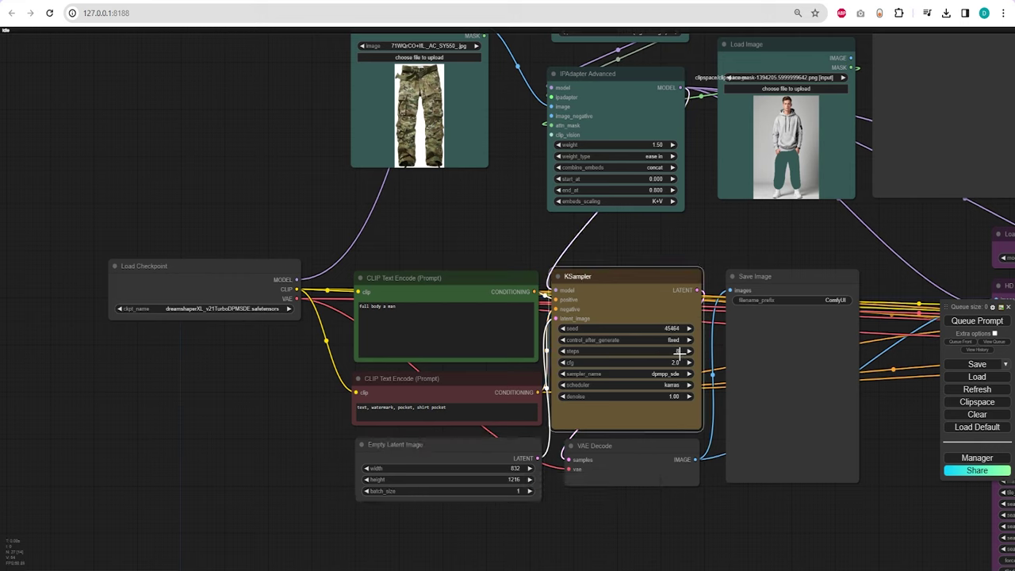
Keep 8 steps and cfg 2.0, and switch the sampler to dpmpp_sde.
left_click(678, 351)
left_click(682, 364)
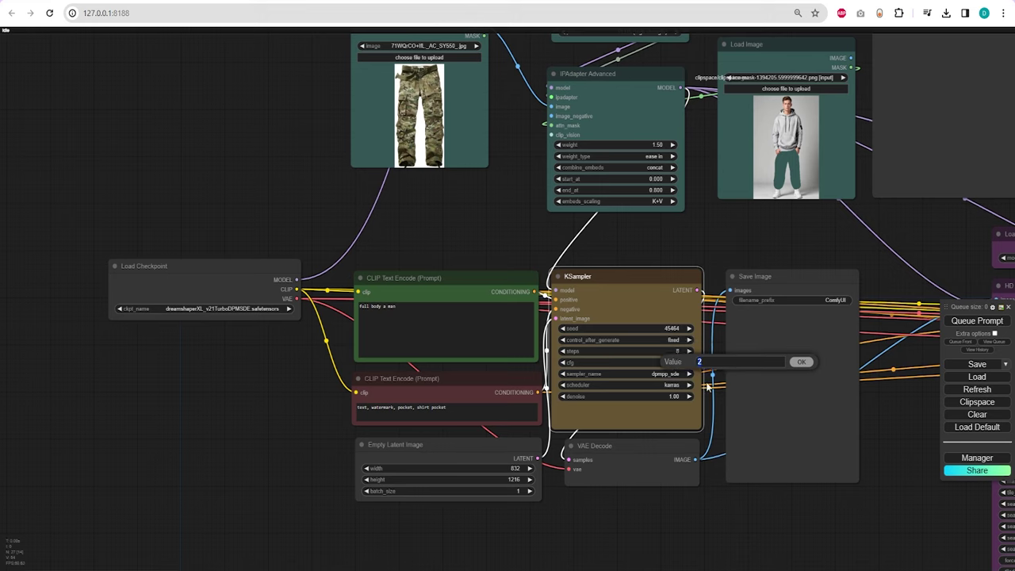
left_click(673, 374)
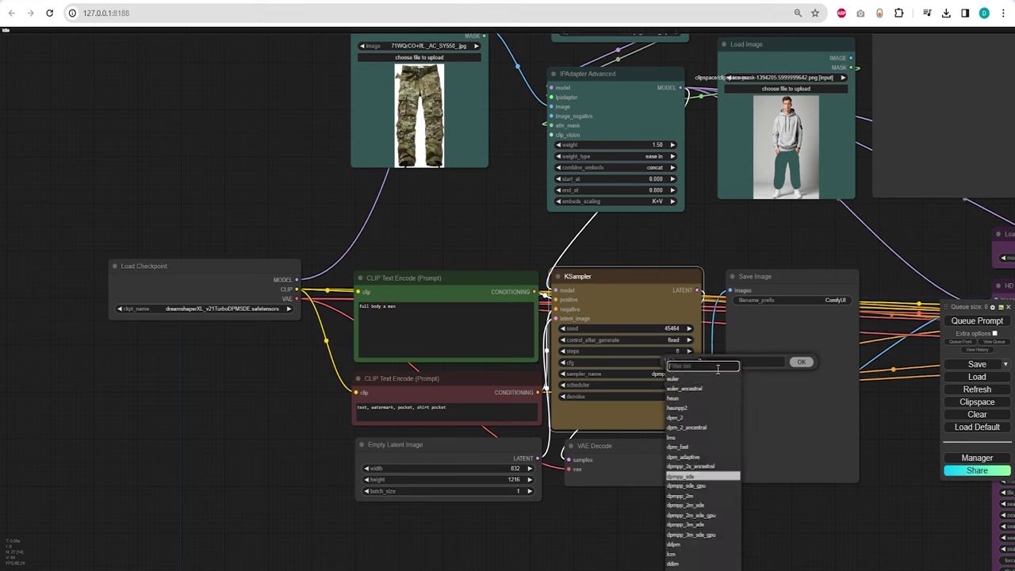
left_click(703, 476)
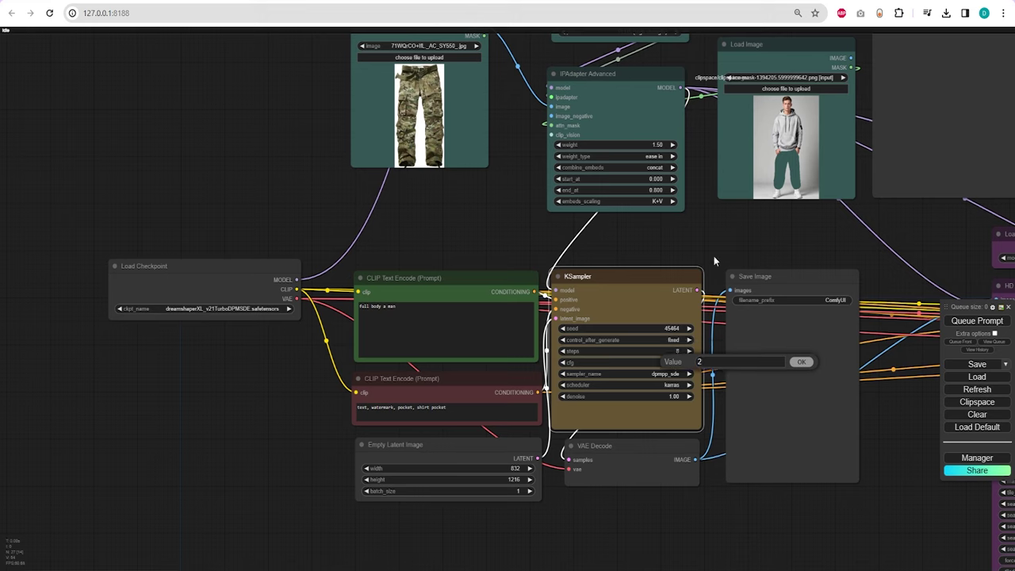
left_click(801, 364)
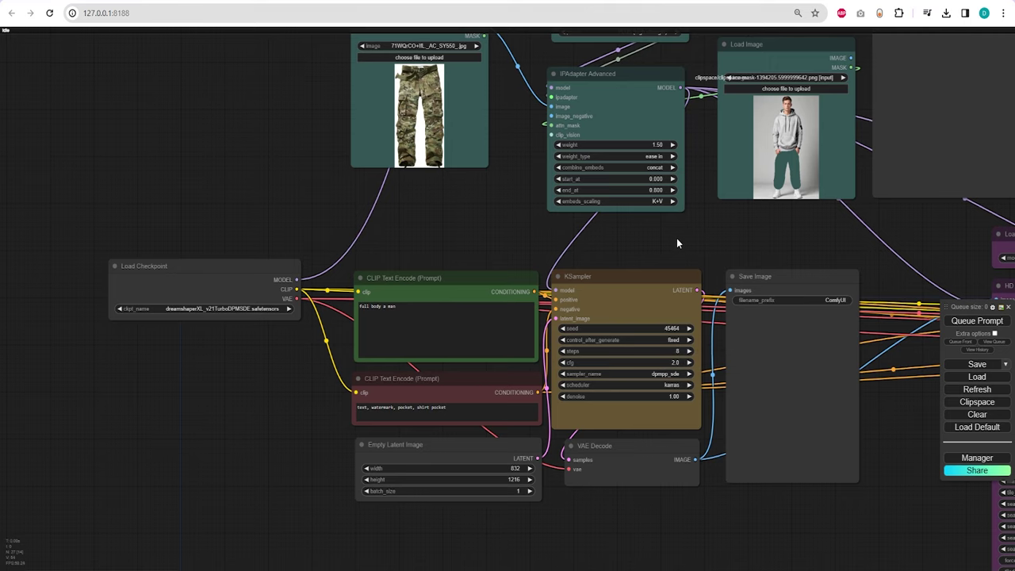
Bring the yellow hoodie image and IPAdapter nodes into view and review the preset list.
scroll(676, 240, "up", 8)
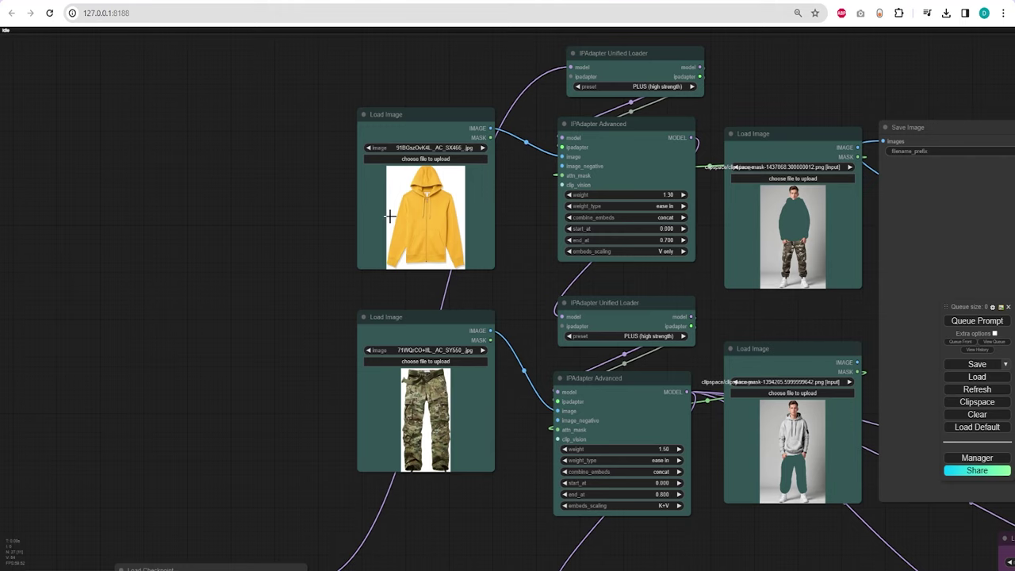
left_click(432, 212)
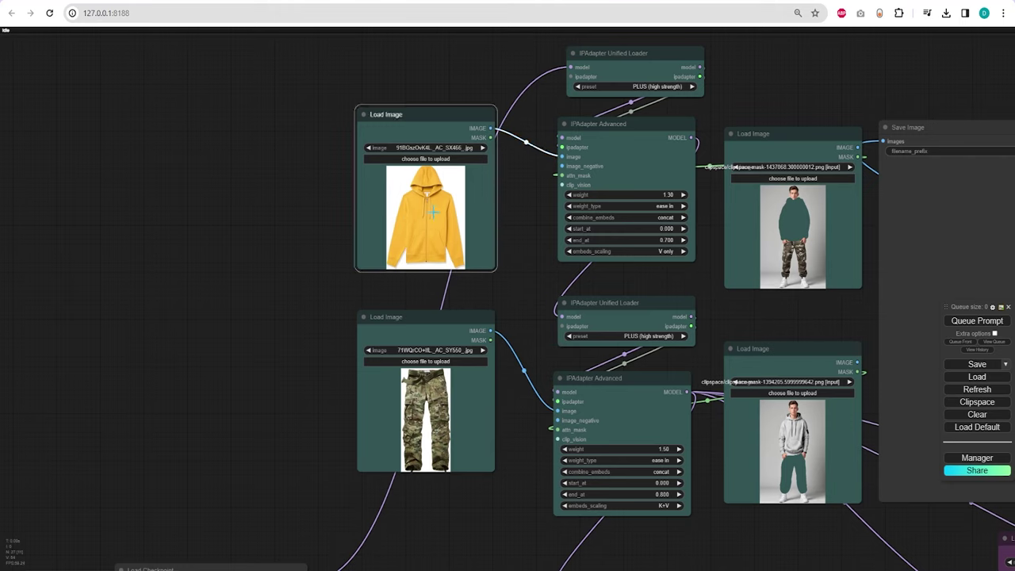
left_click_drag(433, 212, 431, 211)
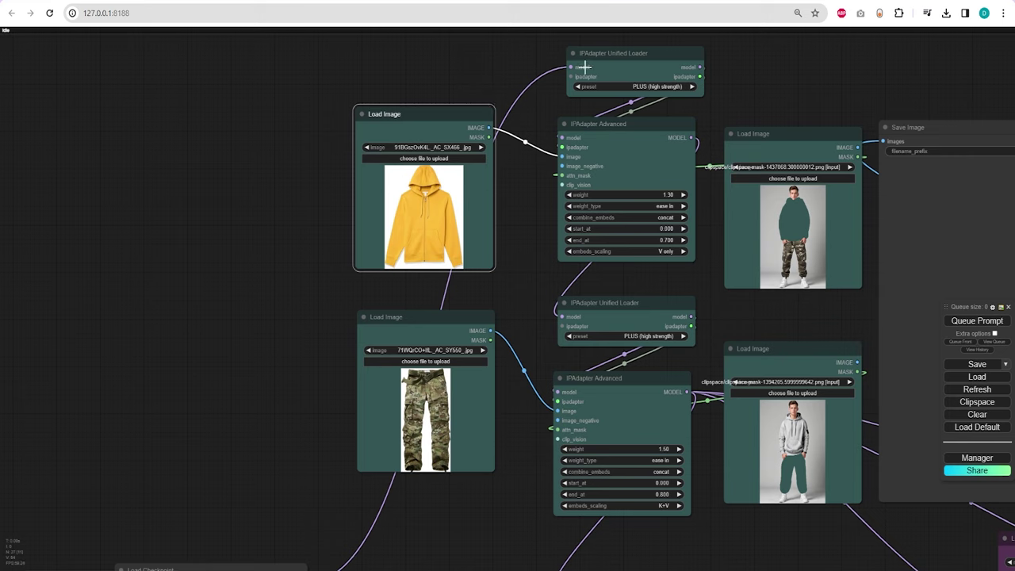
left_click(659, 86)
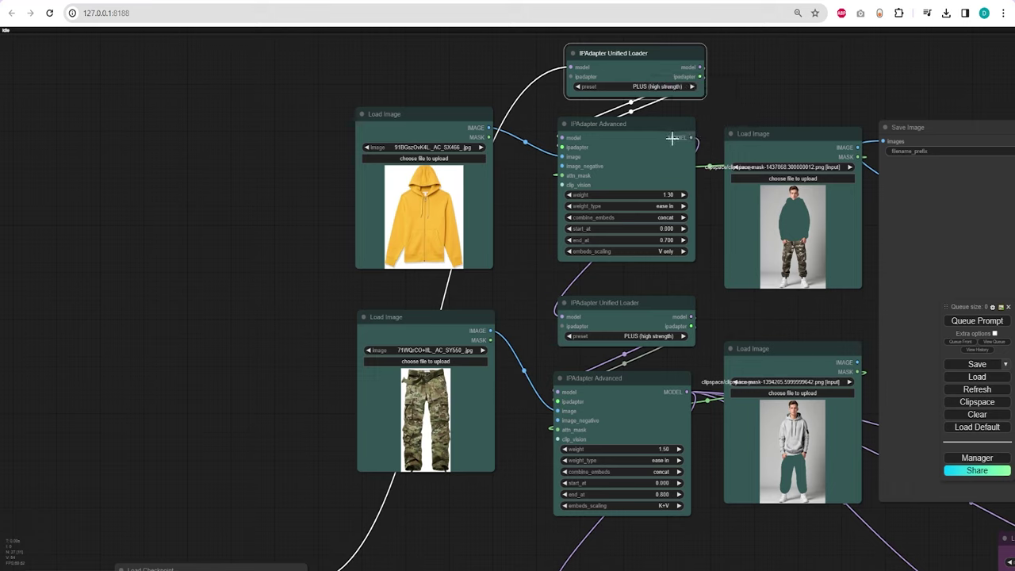
Set the hoodie IPAdapter Advanced weight to 1.3 and confirm the PLUS (high strength) preset.
left_click(667, 195)
type("1.3")
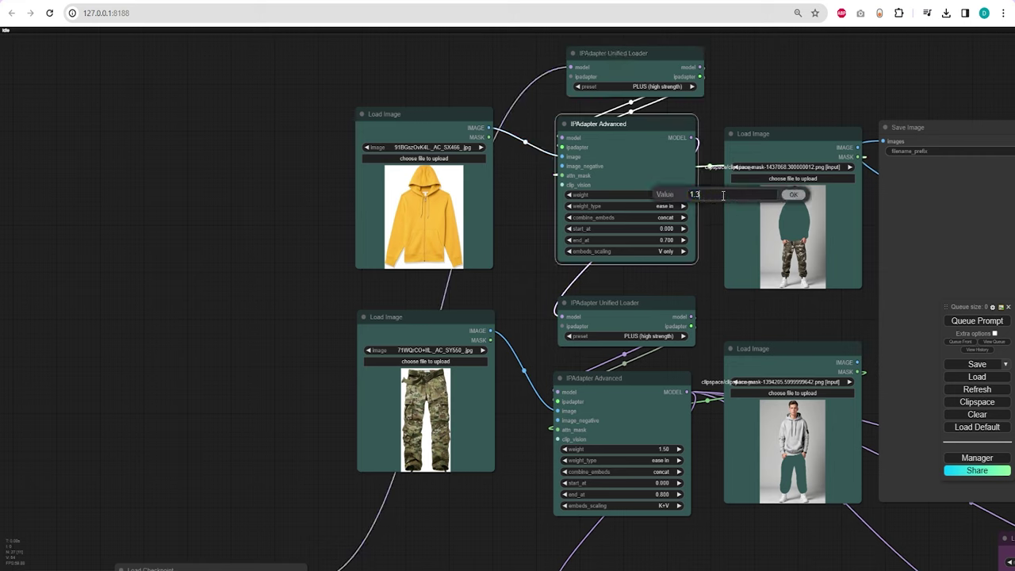
left_click(794, 198)
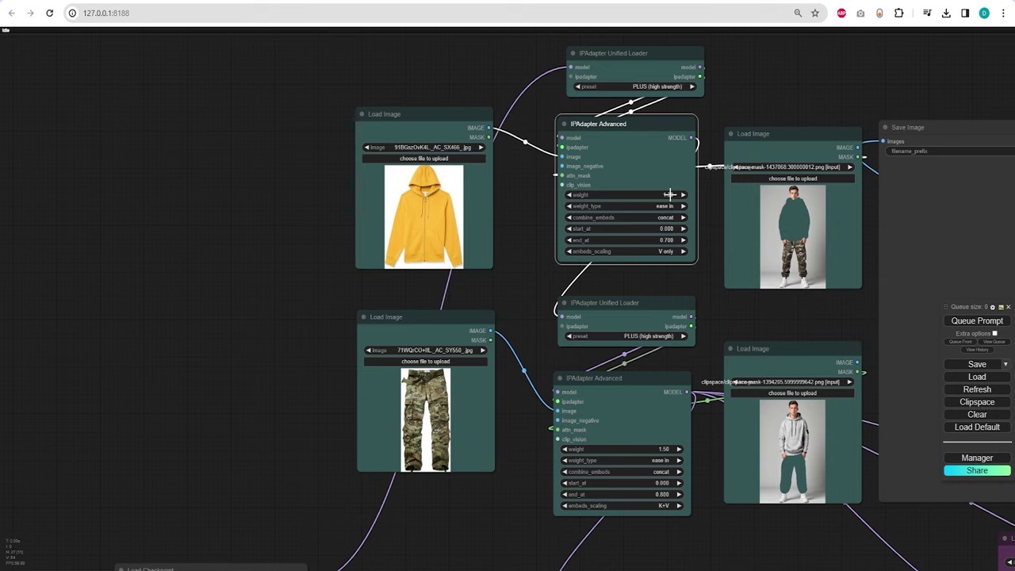
left_click(642, 336)
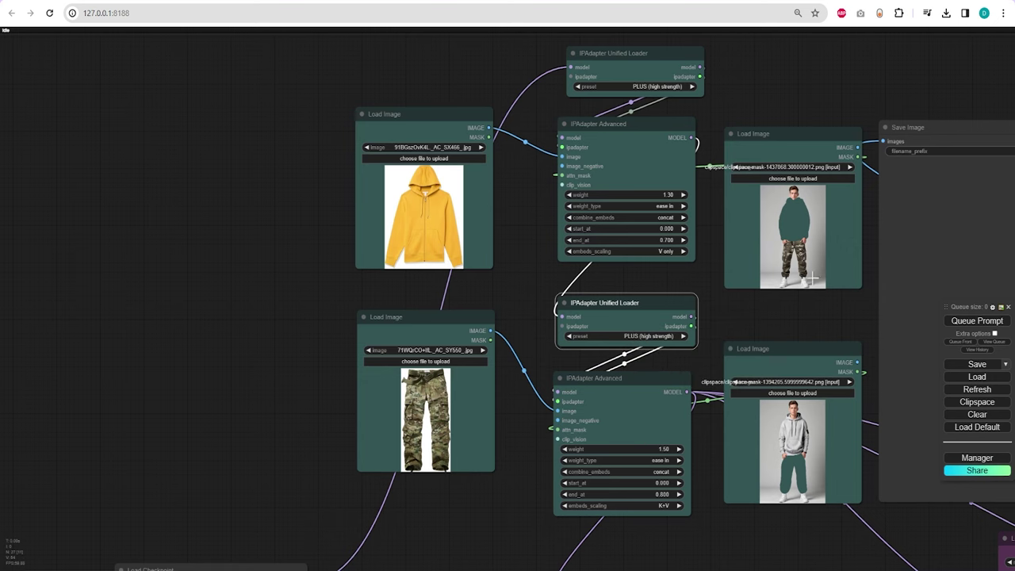
Tidy the hoodie and pants reference image nodes and pan across the upscale and sampler nodes.
left_click_drag(709, 359, 586, 361)
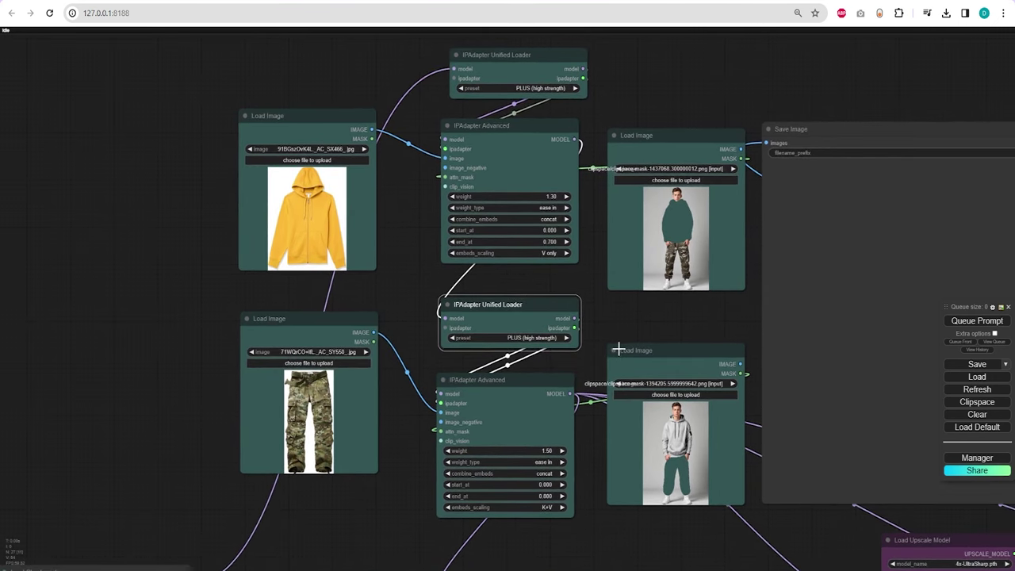
mouse_move(675, 143)
left_mouse_down()
mouse_move(655, 137)
mouse_move(676, 141)
left_mouse_up()
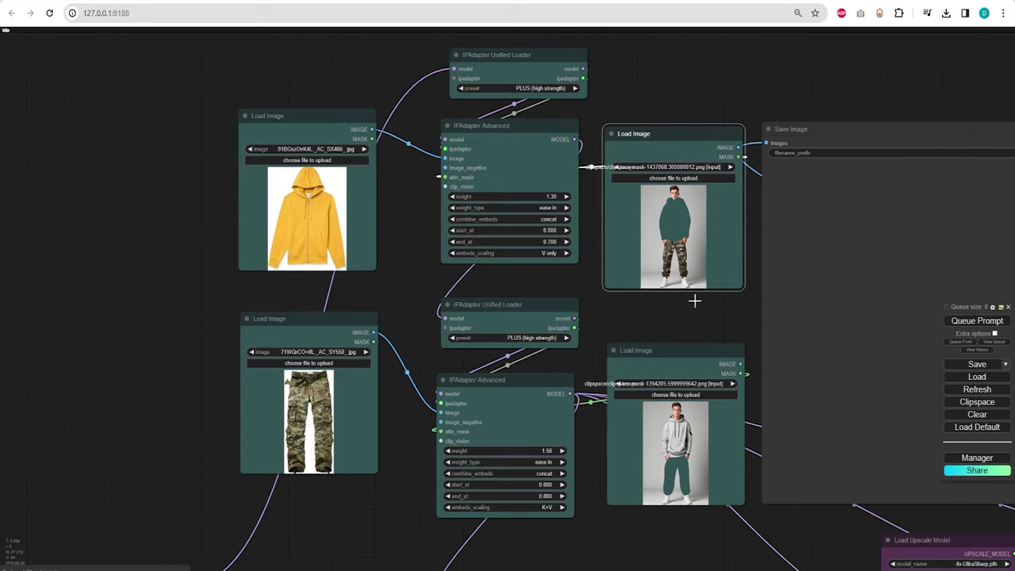
left_click_drag(678, 351, 682, 343)
scroll(617, 313, "down", 2)
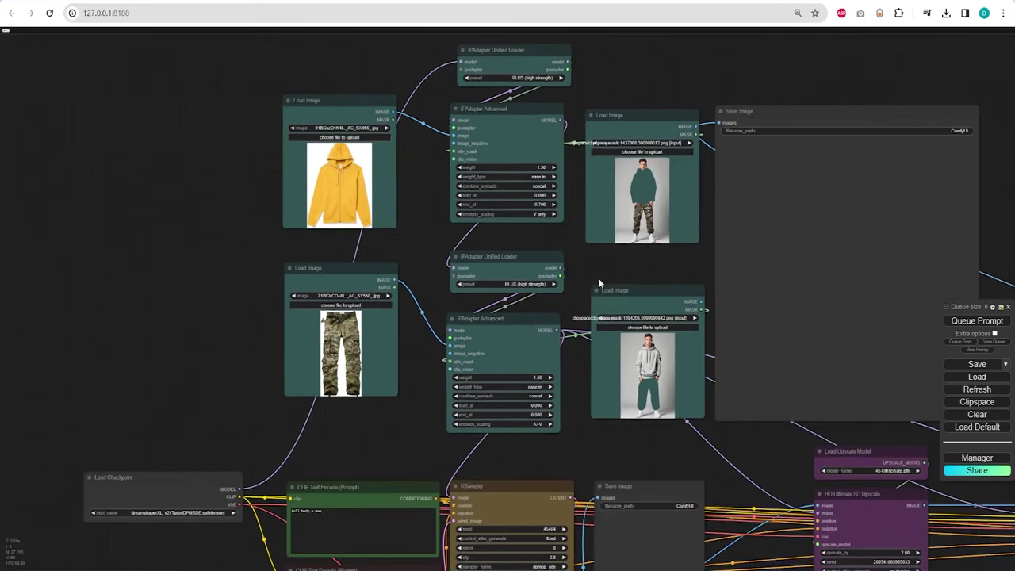
left_click_drag(569, 394, 526, 265)
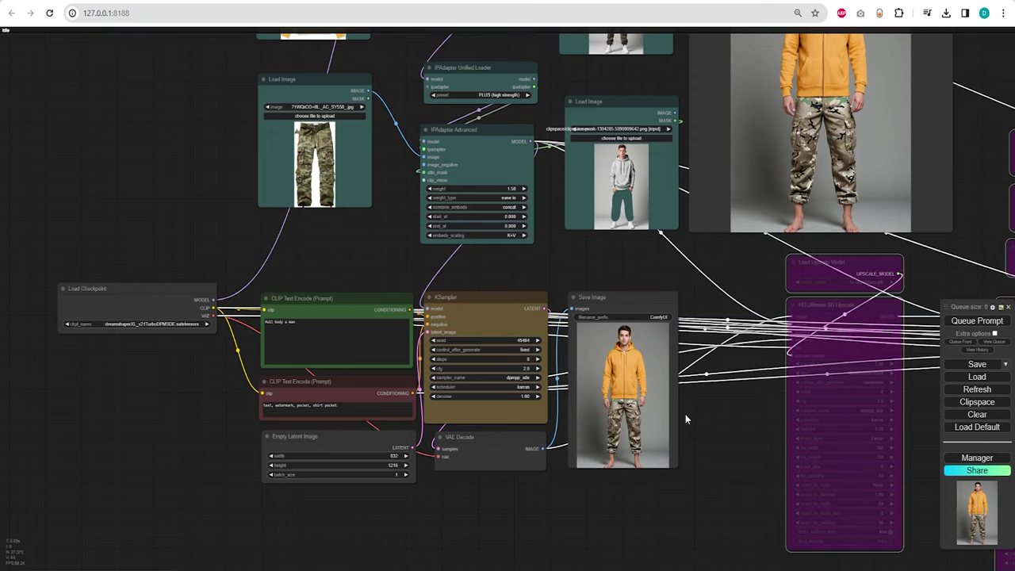
Raise the KSampler seed to 45465 and queue a new hoodie-and-camo-pants generation.
scroll(625, 453, "up", 5)
scroll(623, 455, "up", 3)
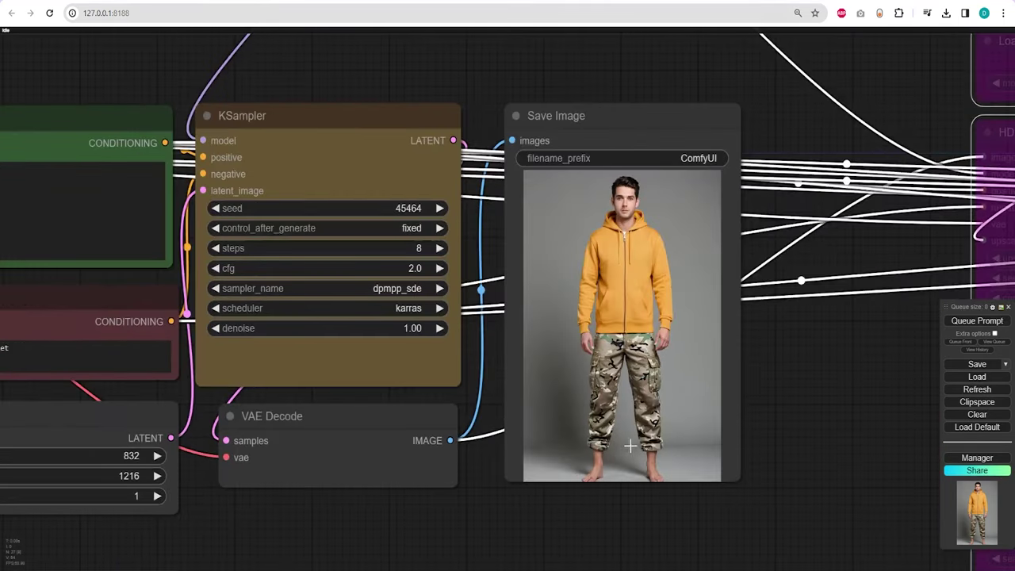
scroll(647, 385, "down", 6)
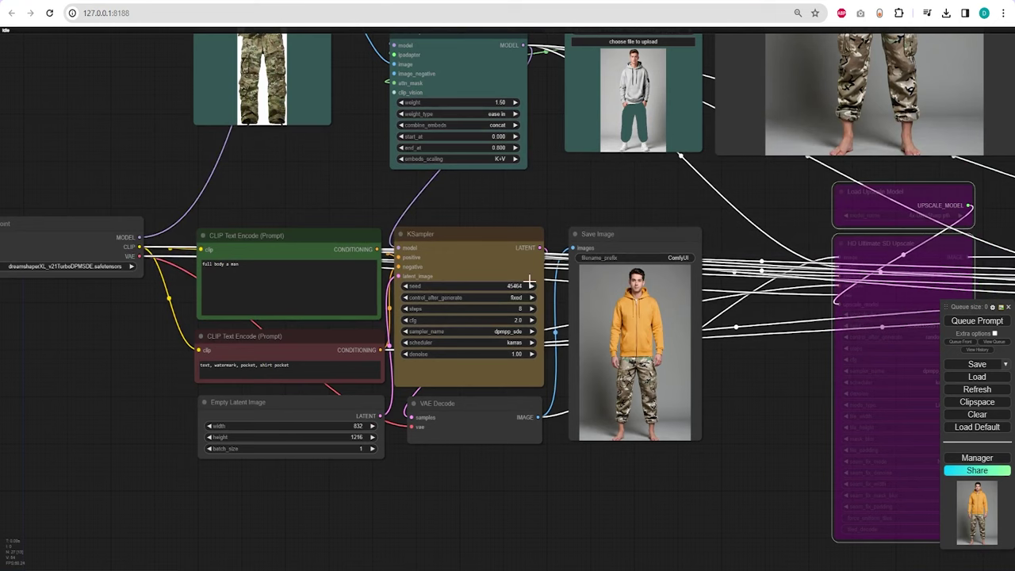
left_click(531, 285)
left_click(975, 321)
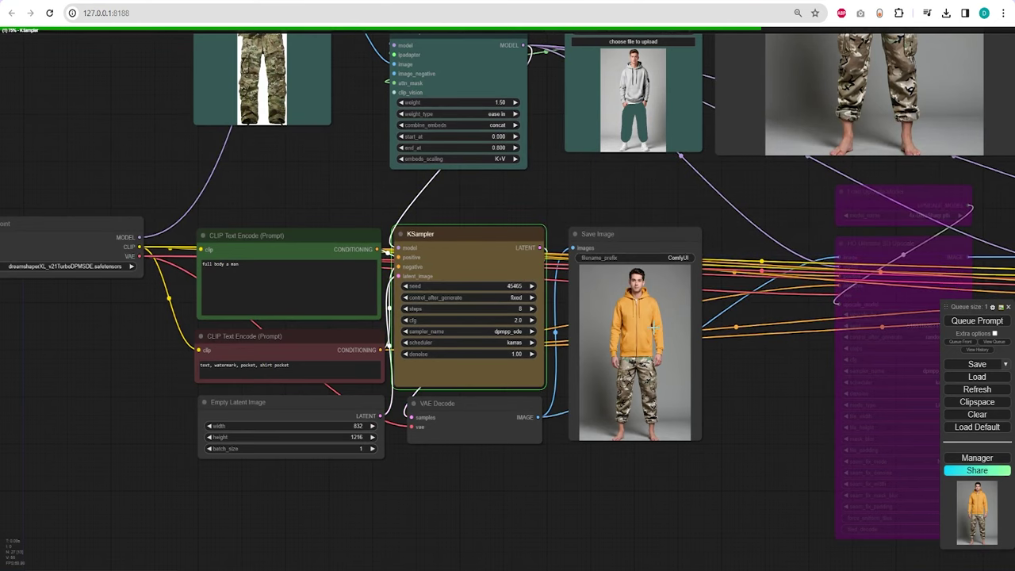
scroll(653, 328, "up", 5)
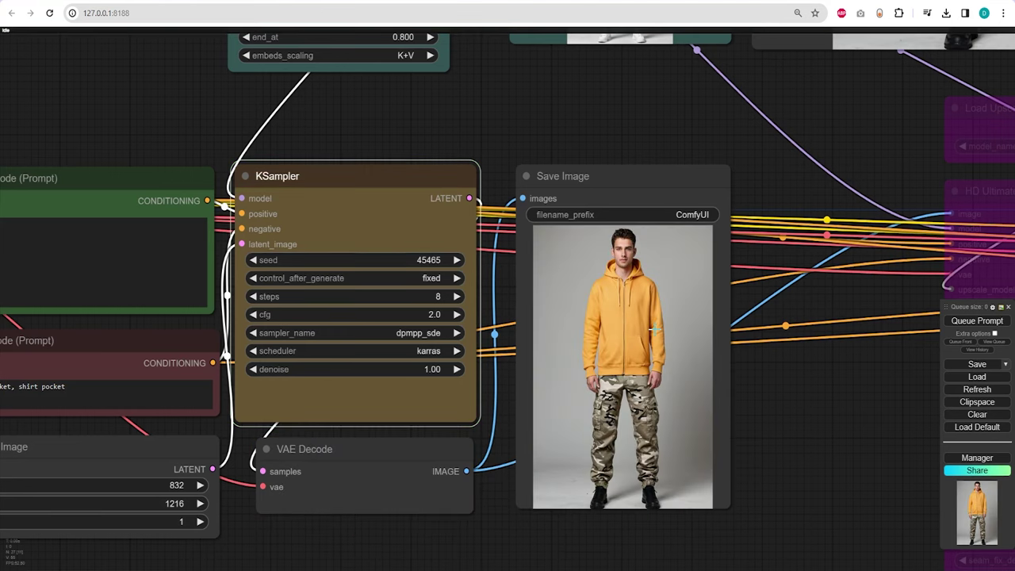
Re-enable the bypassed upscale and face/hand detailer nodes with Ctrl+B.
scroll(592, 310, "down", 5)
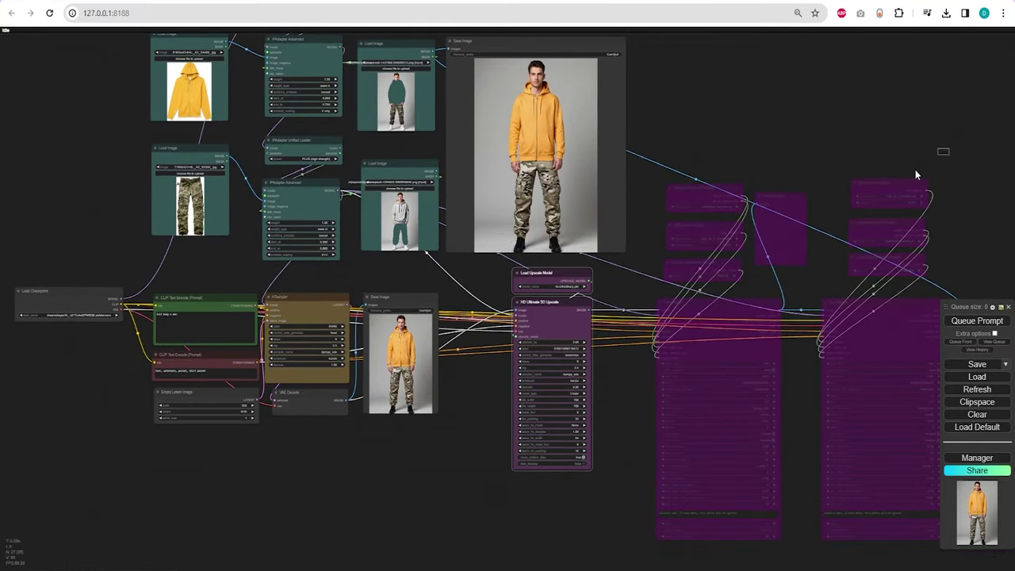
left_click_drag(915, 170, 677, 519)
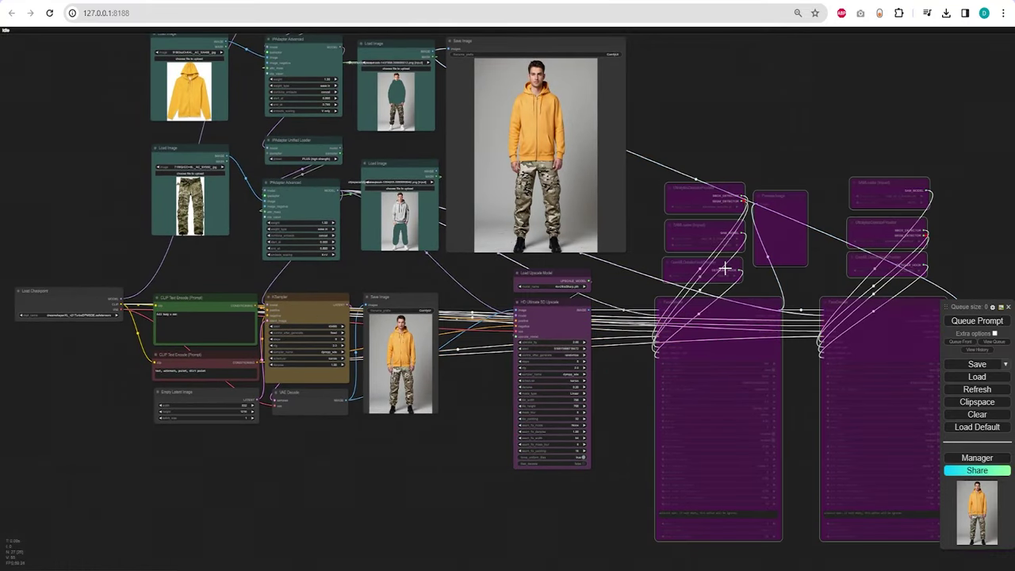
key("ctrl+b")
Confirm the face and hand detector model_name settings, leaving them unchanged.
scroll(743, 272, "up", 2)
scroll(743, 272, "up", 1)
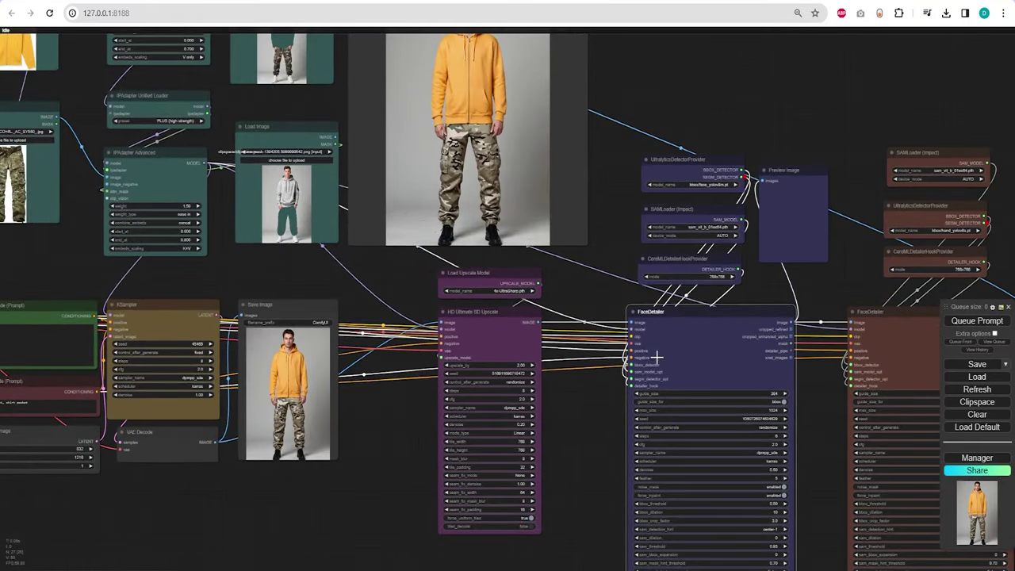
scroll(729, 216, "up", 2)
left_click(718, 170)
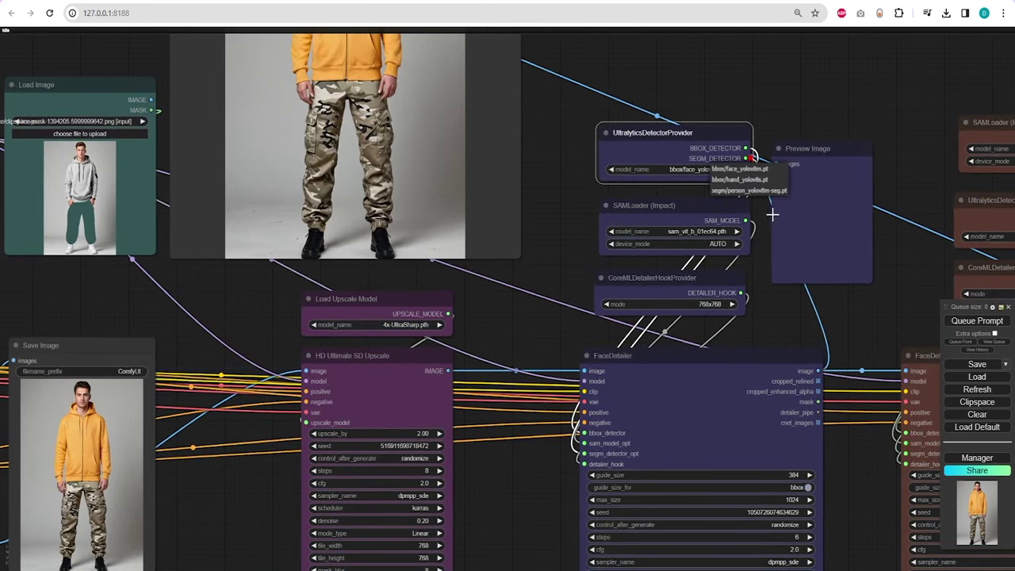
left_click(743, 169)
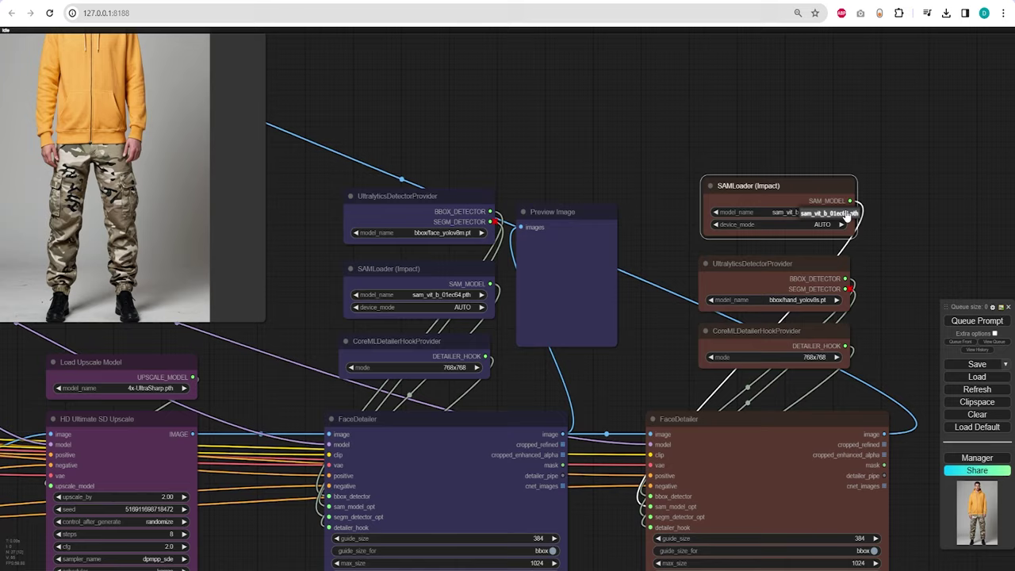
left_click(802, 298)
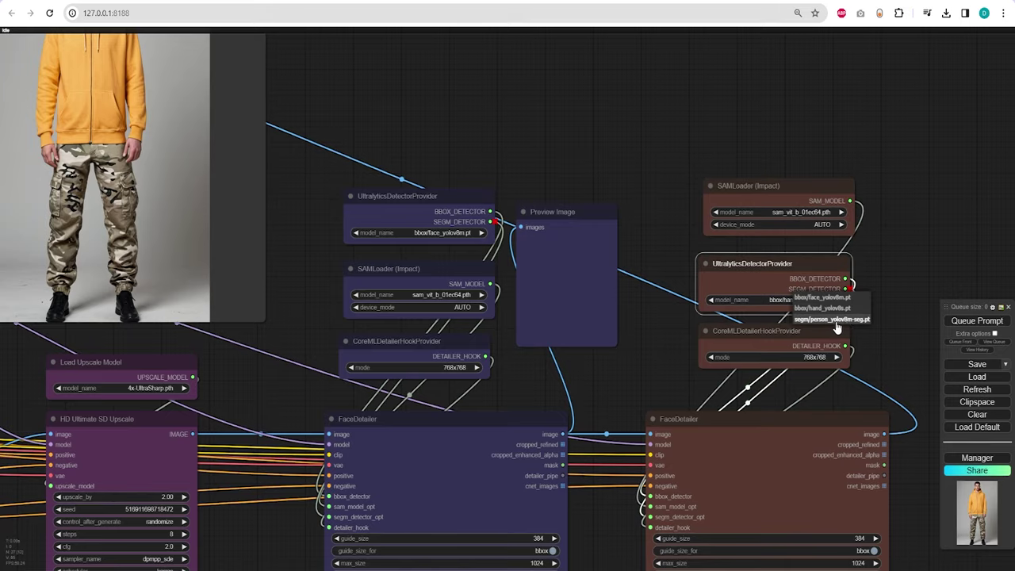
Queue the full workflow on the hoodie-and-pants image with upscaling and detailing.
scroll(709, 267, "down", 8)
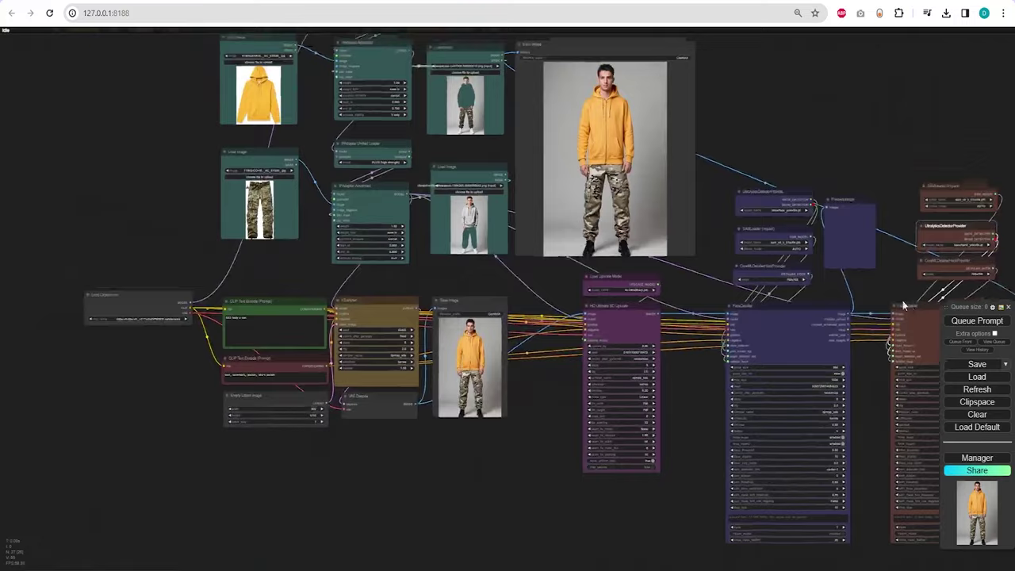
left_click_drag(901, 299, 969, 323)
left_click(969, 321)
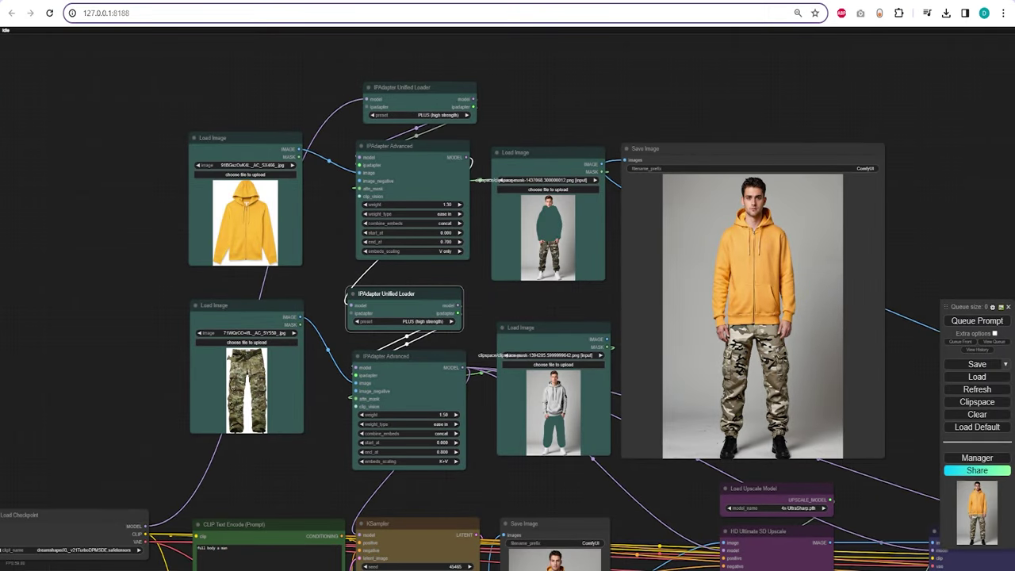
Load the teal sleeveless top and black trousers photos into the two Load Image nodes.
left_click_drag(1014, 238, 294, 220)
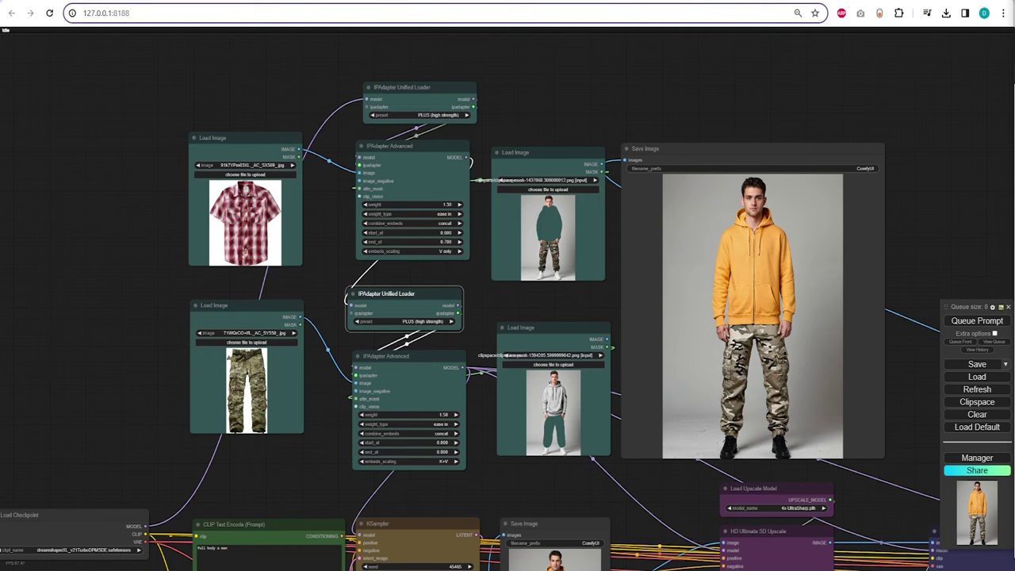
left_click_drag(1014, 333, 238, 380)
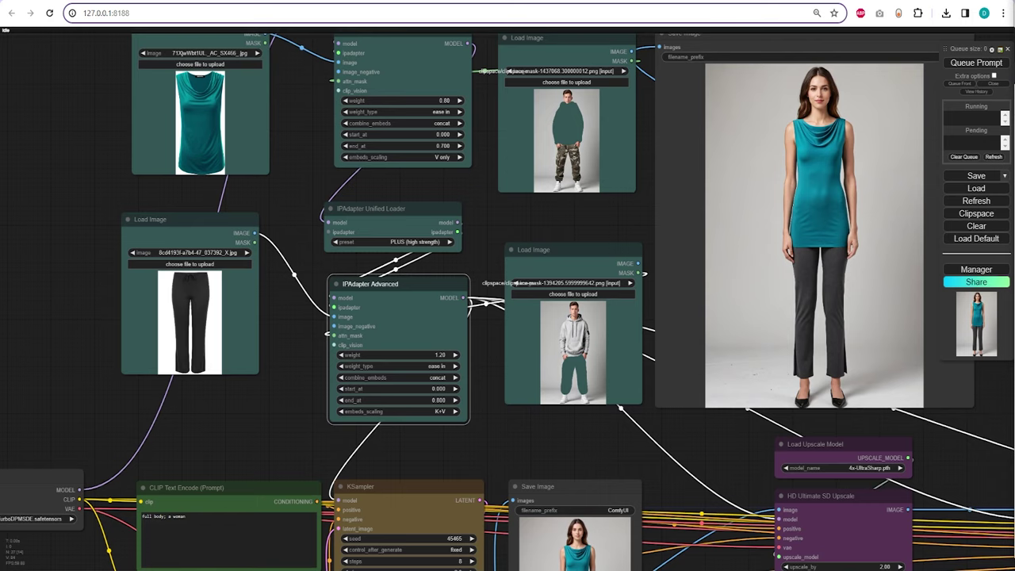
Load the pink wrap top into the upper Load Image node and set its IPAdapter weight to 1.30.
left_click_drag(1014, 238, 230, 123)
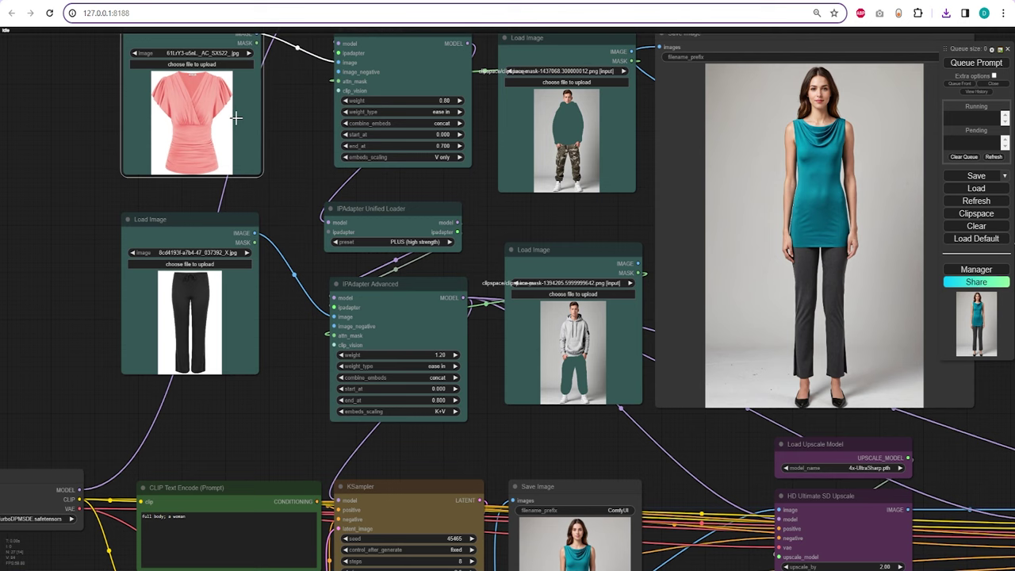
left_click(444, 100)
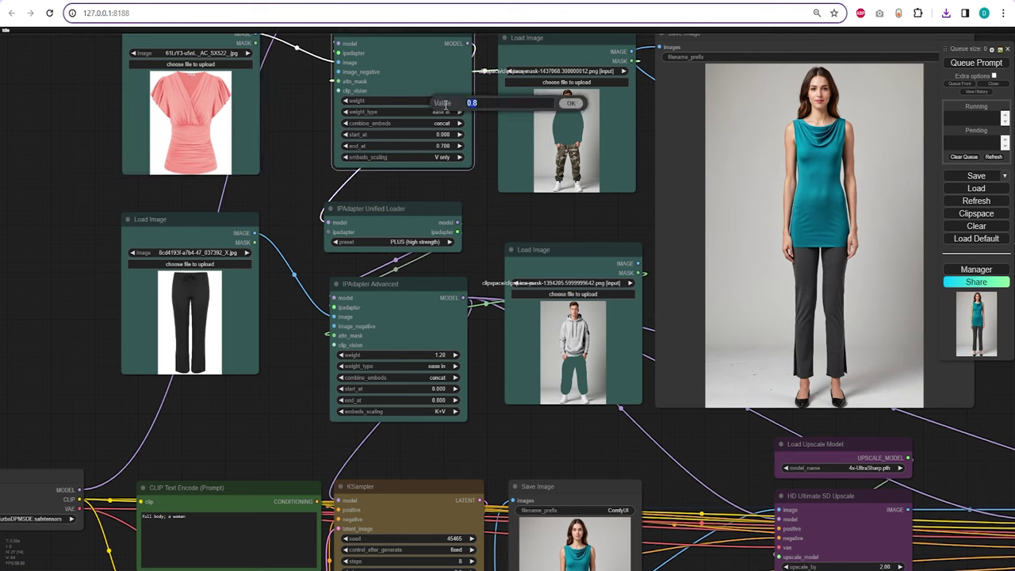
type("1.3")
key("Return")
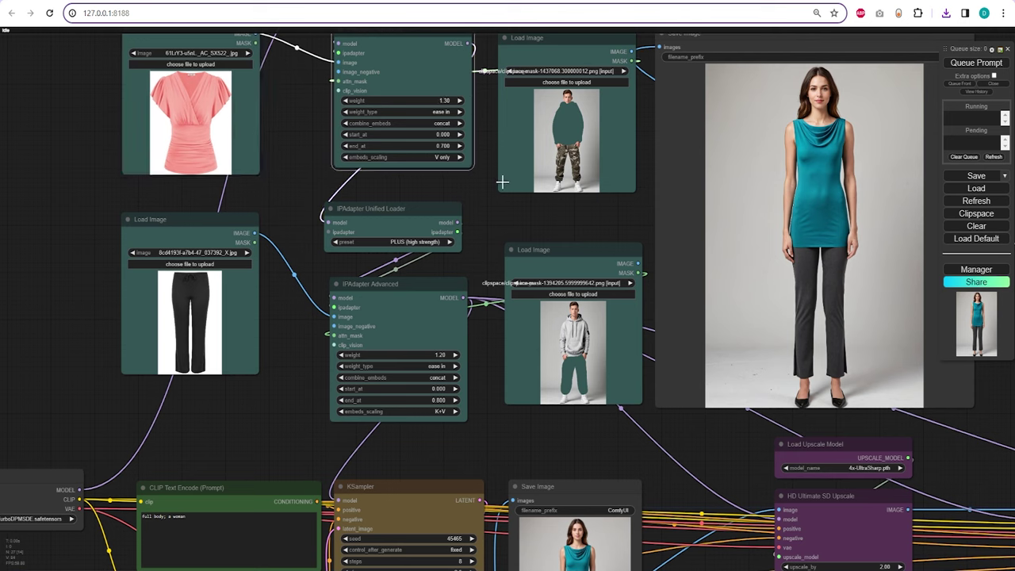
Queue a generation of the woman wearing the pink wrap top.
left_click(969, 63)
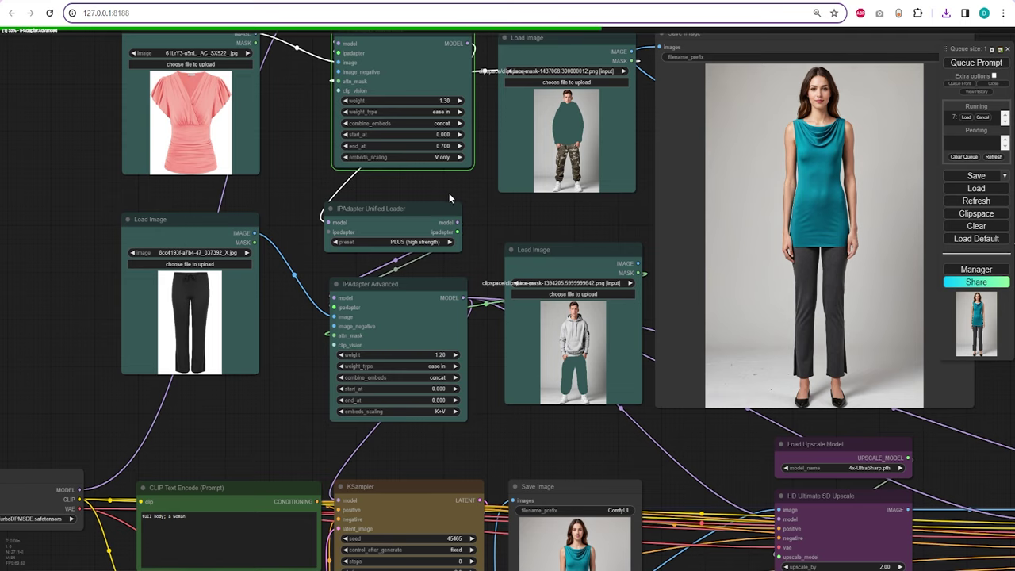
scroll(482, 194, "down", 5)
scroll(499, 335, "up", 5)
scroll(481, 385, "down", 2)
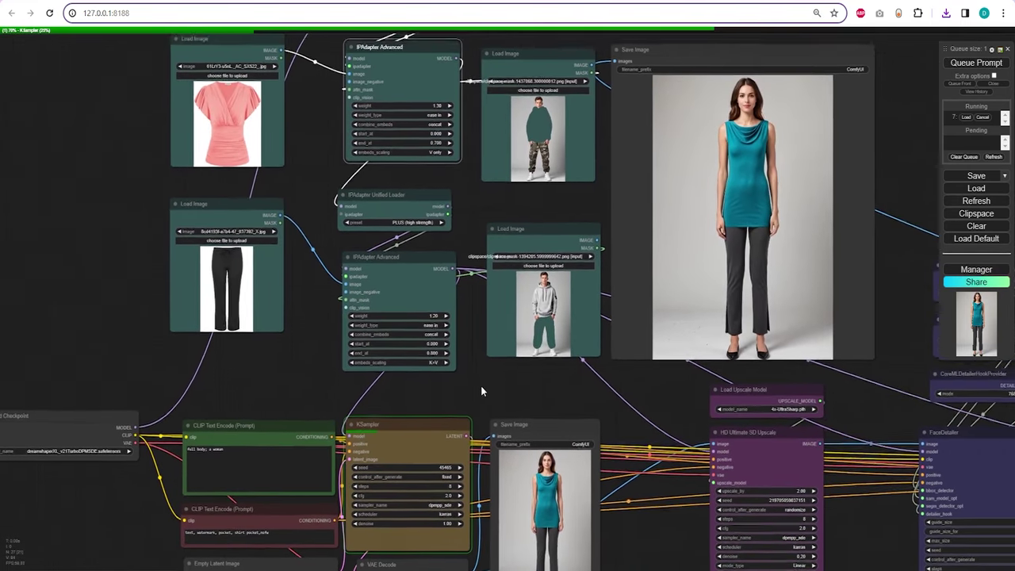
left_click_drag(480, 385, 484, 380)
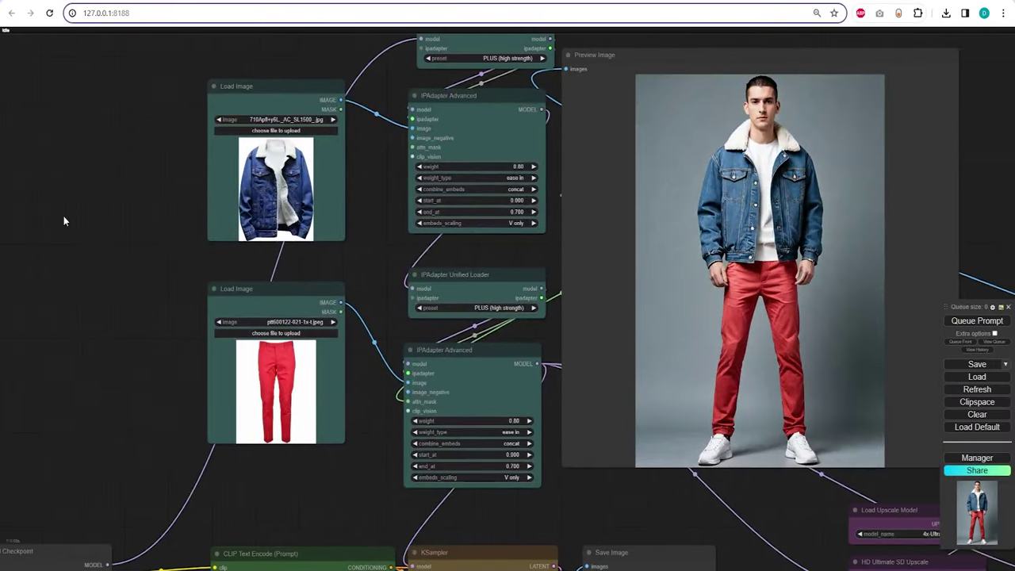
left_click_drag(63, 221, 22, 249)
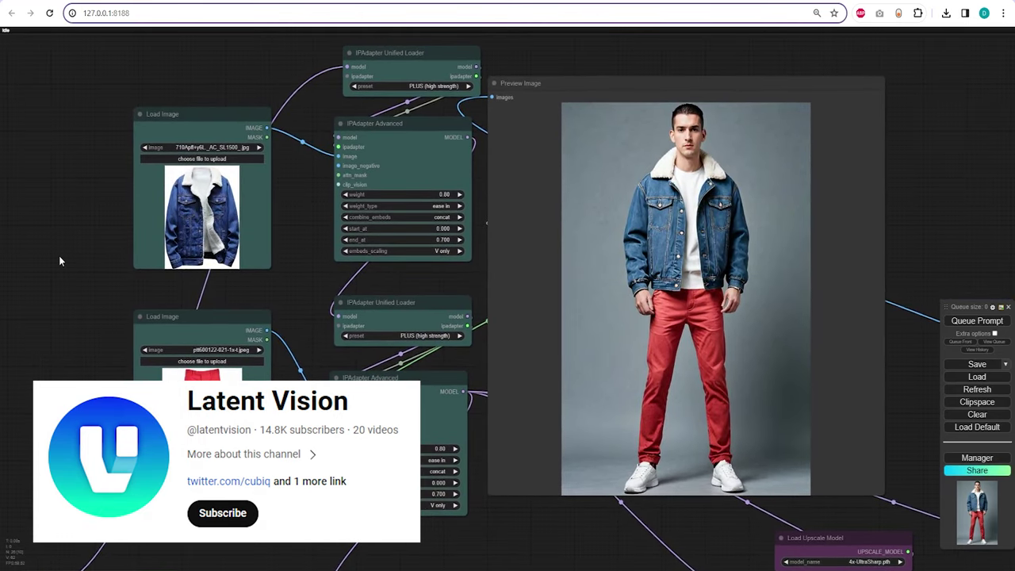